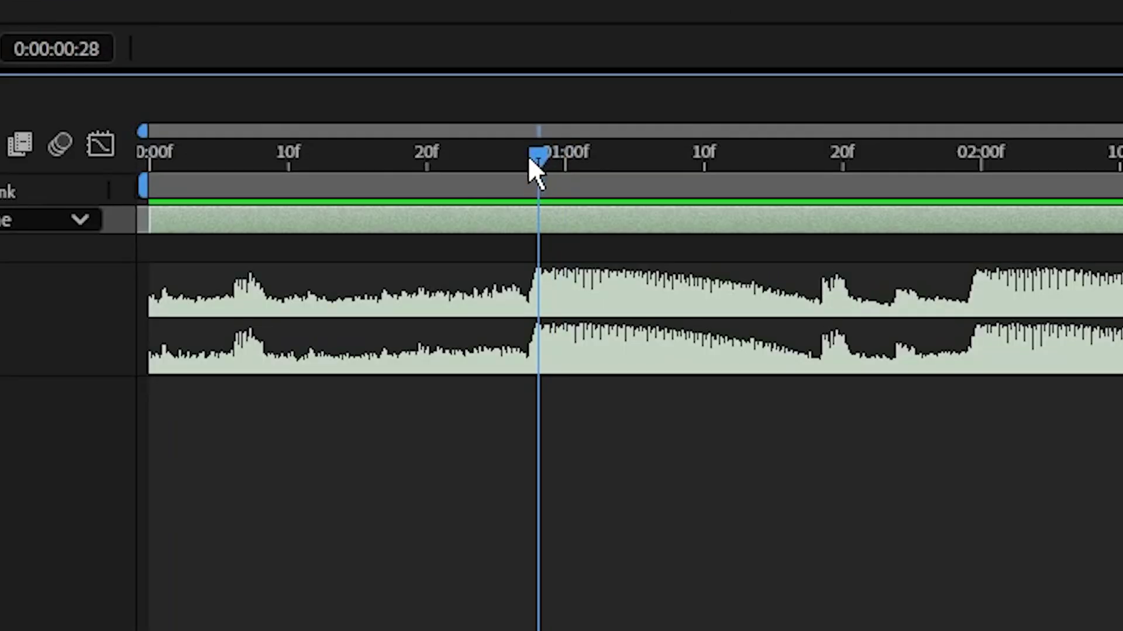
Scrub the audio waveform to find a beat peak and add a layer marker to the music layer.
left_click_drag(534, 170, 956, 201)
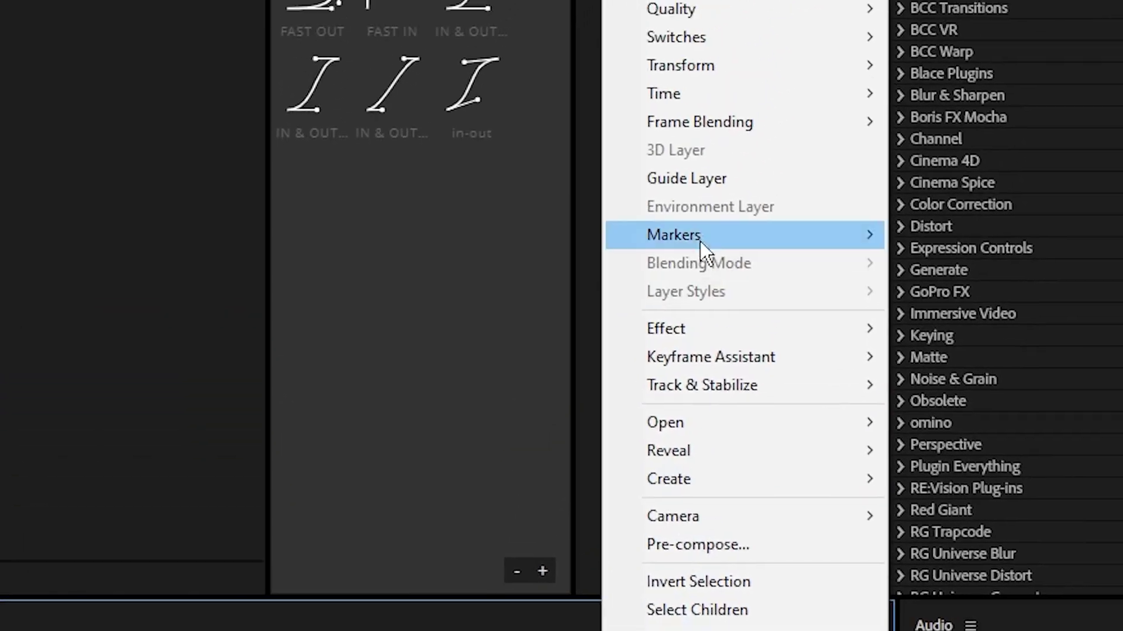
mouse_move(828, 295)
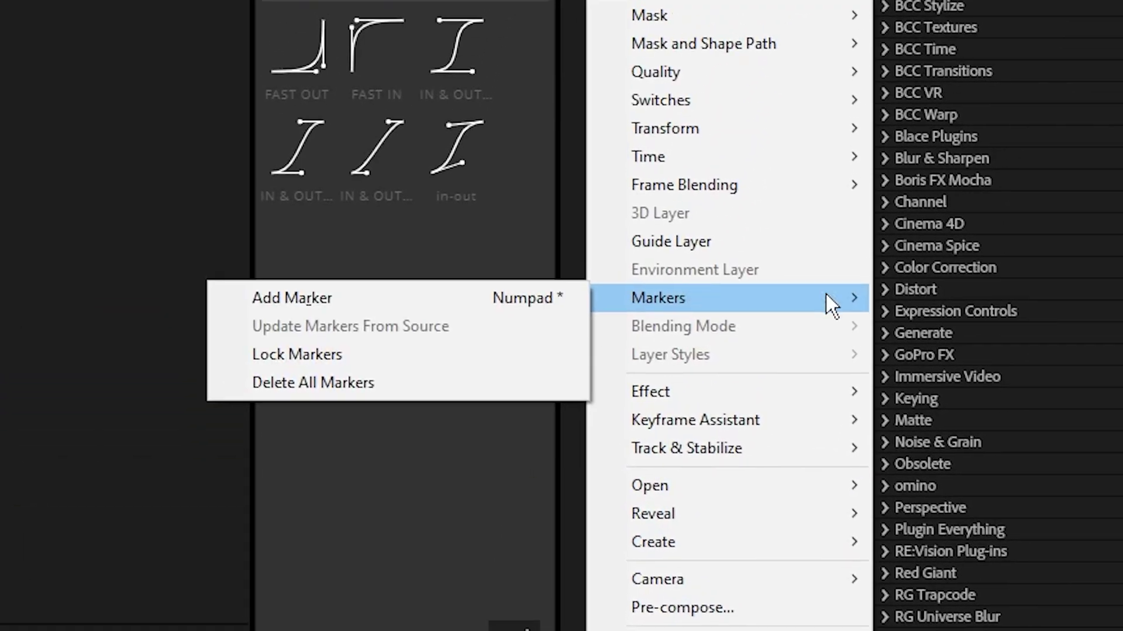
left_click(380, 300)
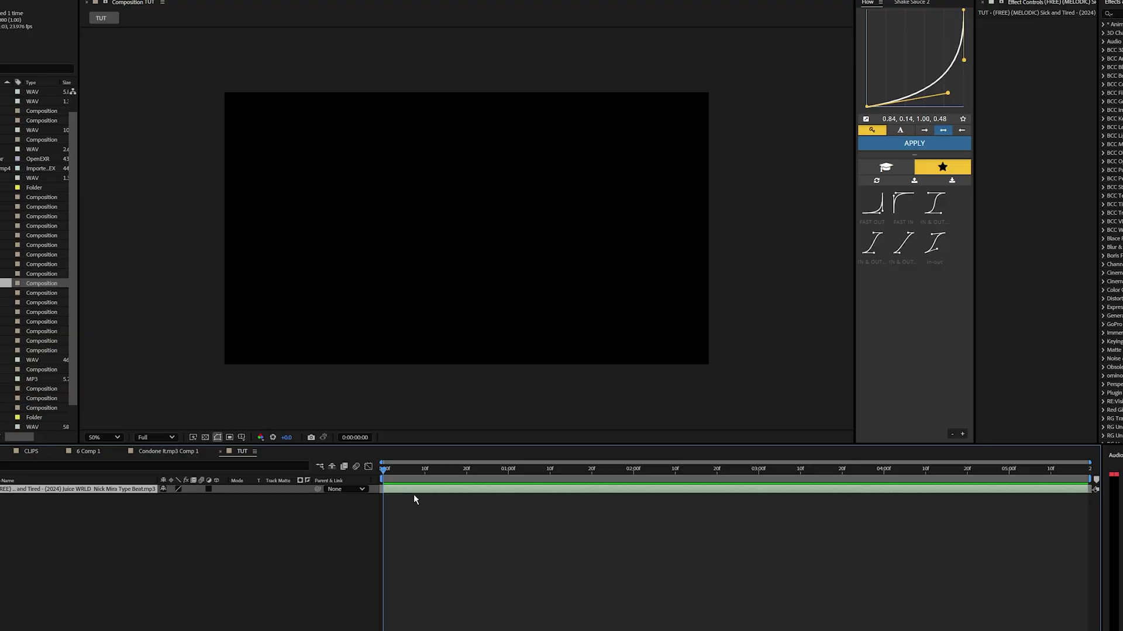
Reveal the waveform of the music layer to see where its beats fall.
key("l")
key("l")
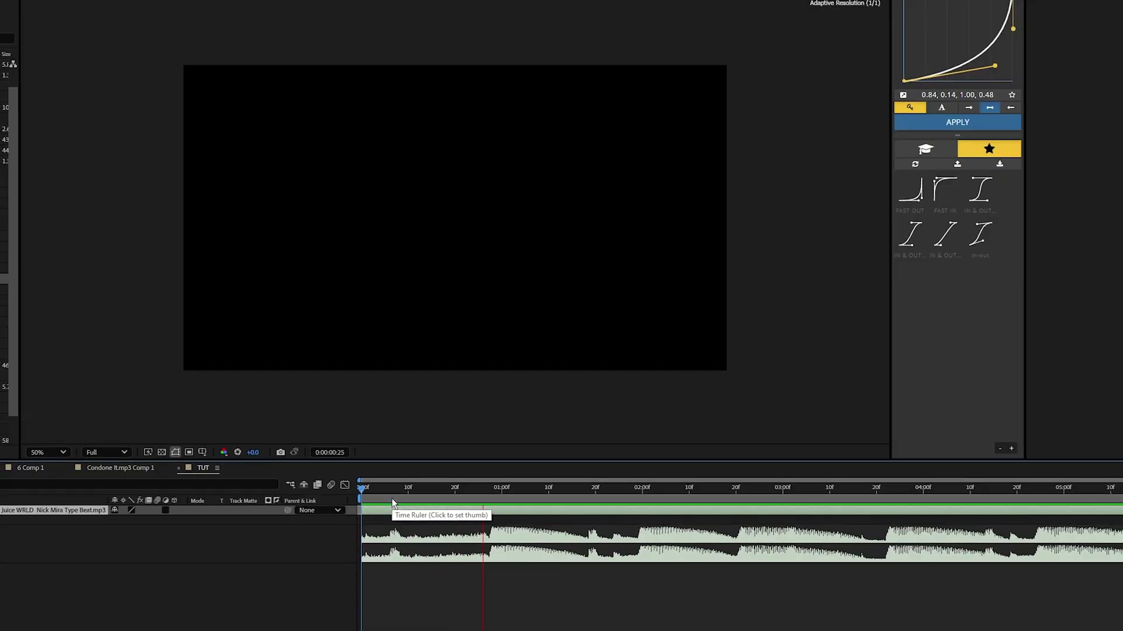
key("l")
key("l")
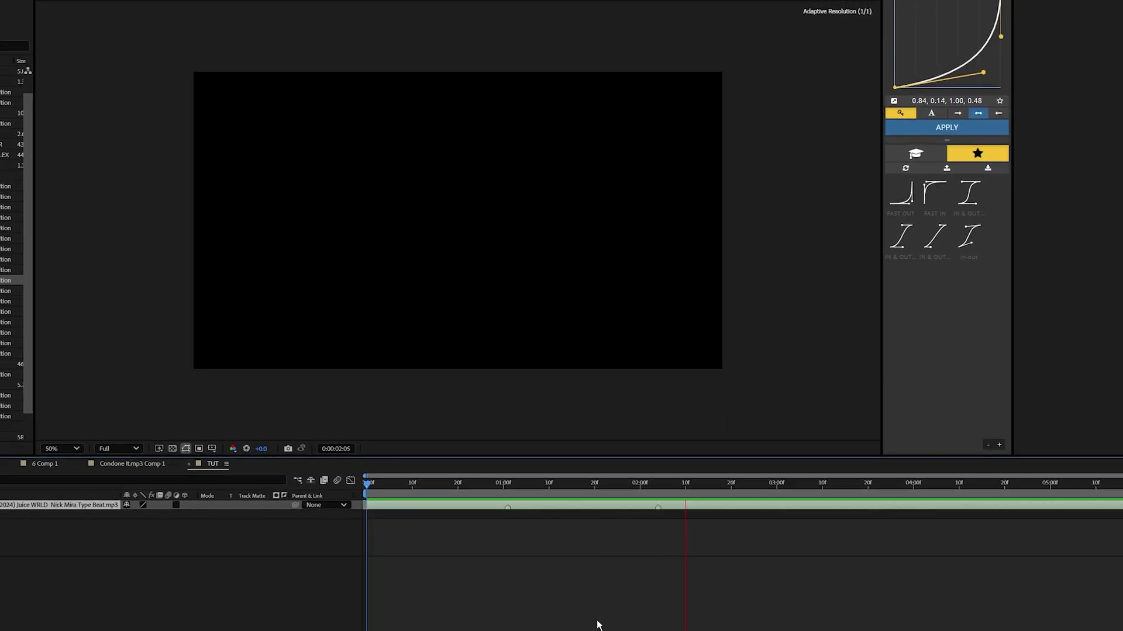
Place markers on the music layer at each beat during playback, and stop playback once the beats are marked.
key("KP_Multiply")
key("KP_Multiply")
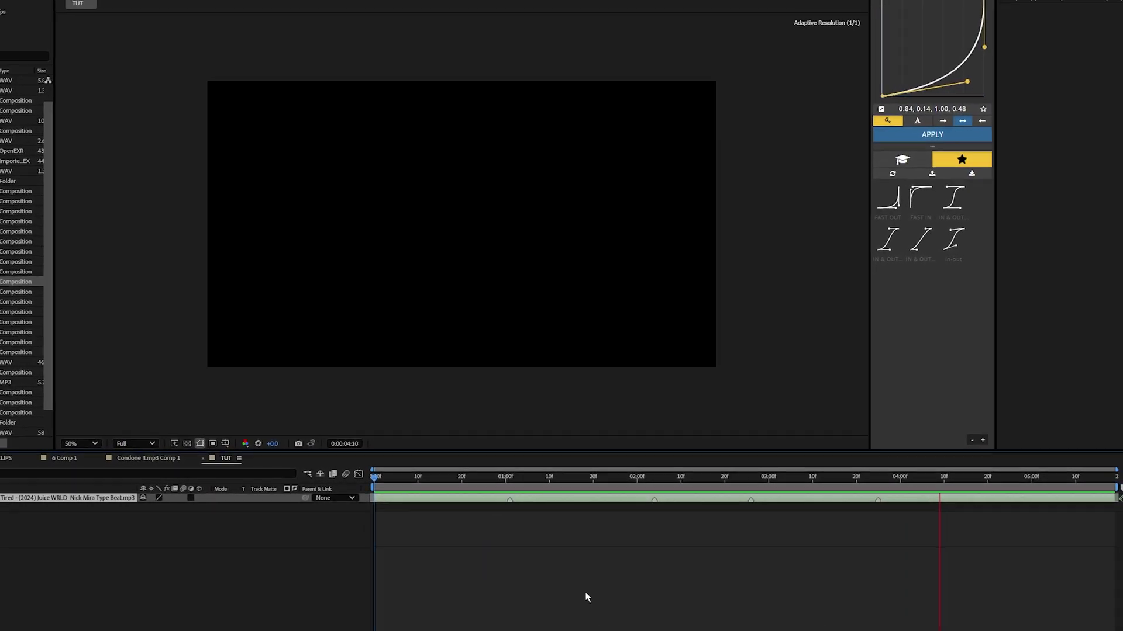
key("KP_Multiply")
key("KP_Multiply")
left_click(534, 604)
key("space")
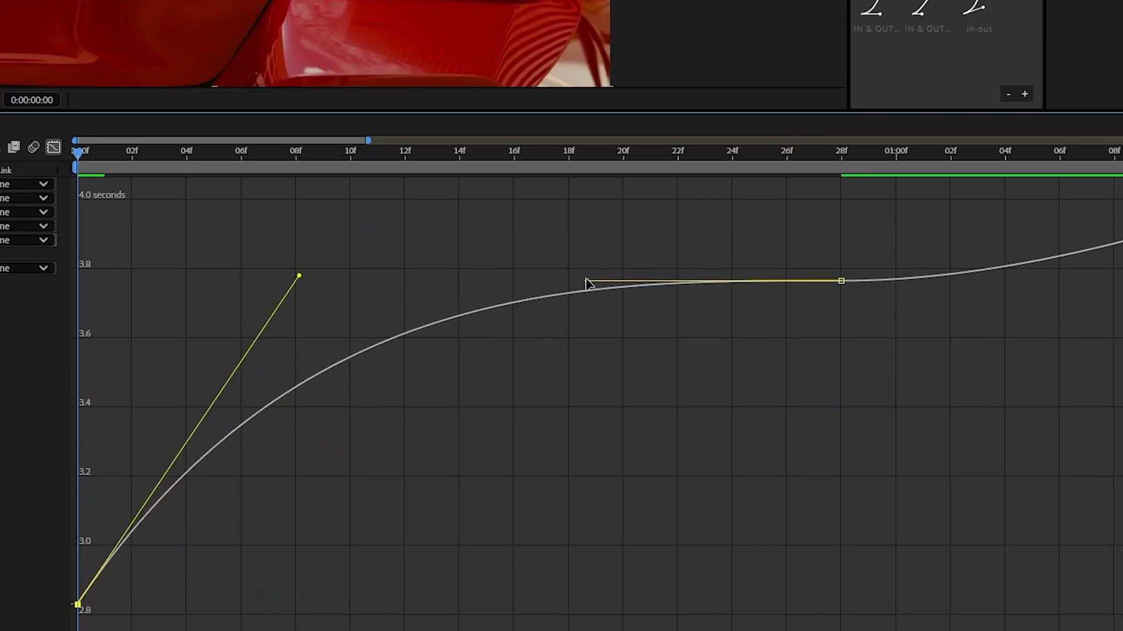
Pull the incoming handle of the 28f Time Remap keyframe downward to steepen the end of the curve.
left_click_drag(583, 279, 783, 544)
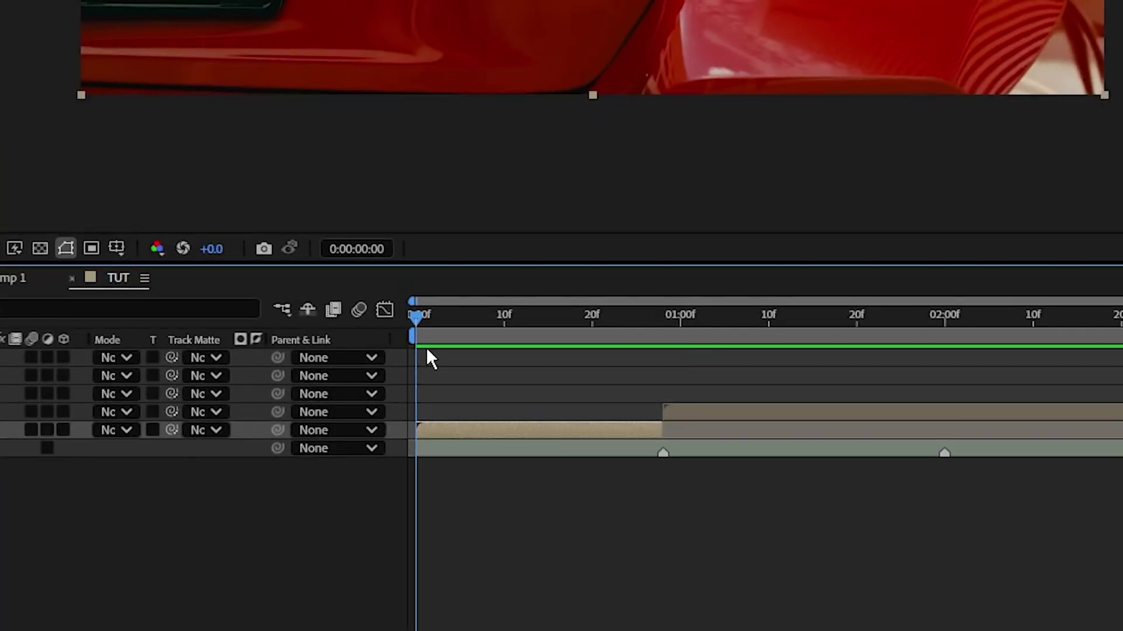
Reveal the Time Remap keyframes of clip 2 and set a keyframe at 0:00:00:00.
key("u")
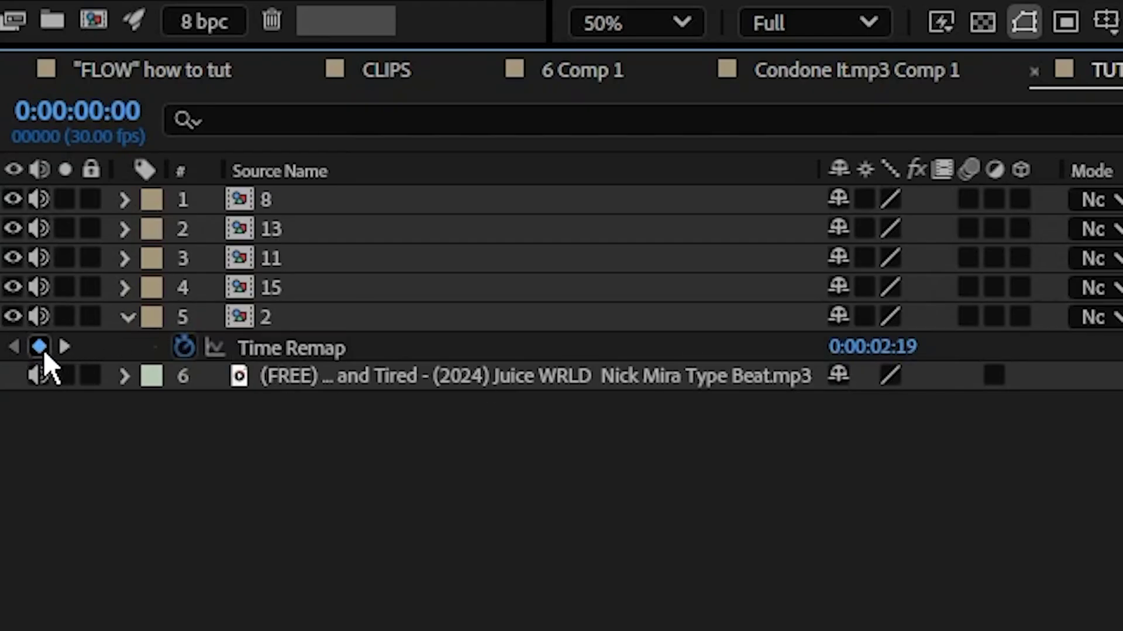
left_click(34, 349)
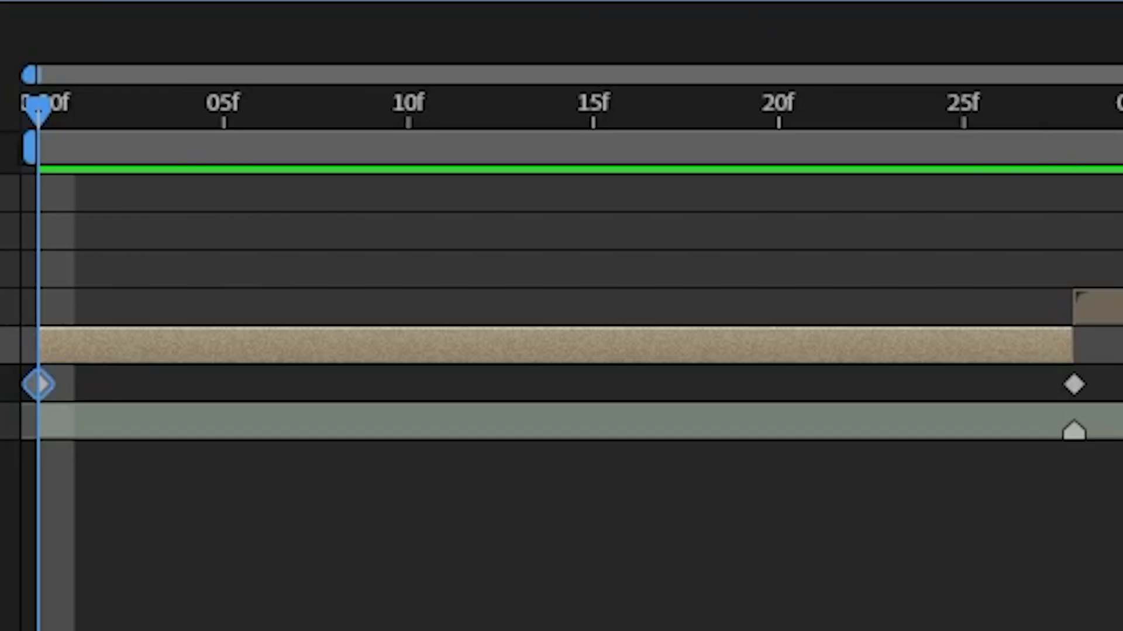
left_click(15, 559)
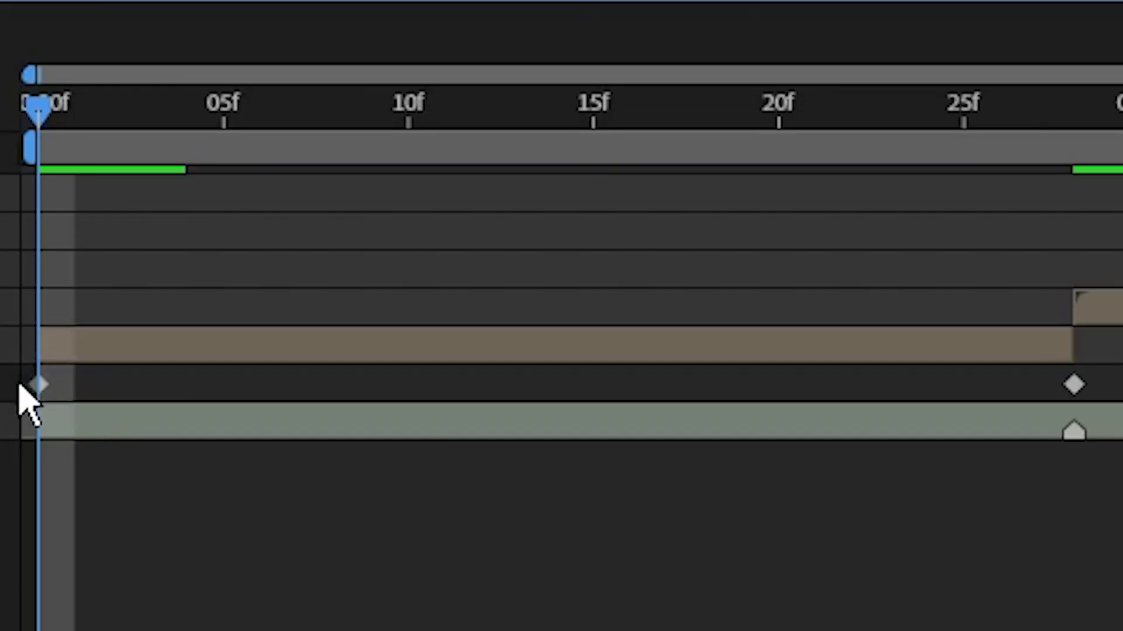
Apply Easy Ease to clip 2's two Time Remap keyframes at 0f and 28f.
left_click(38, 384)
left_click_drag(1099, 386, 3, 409)
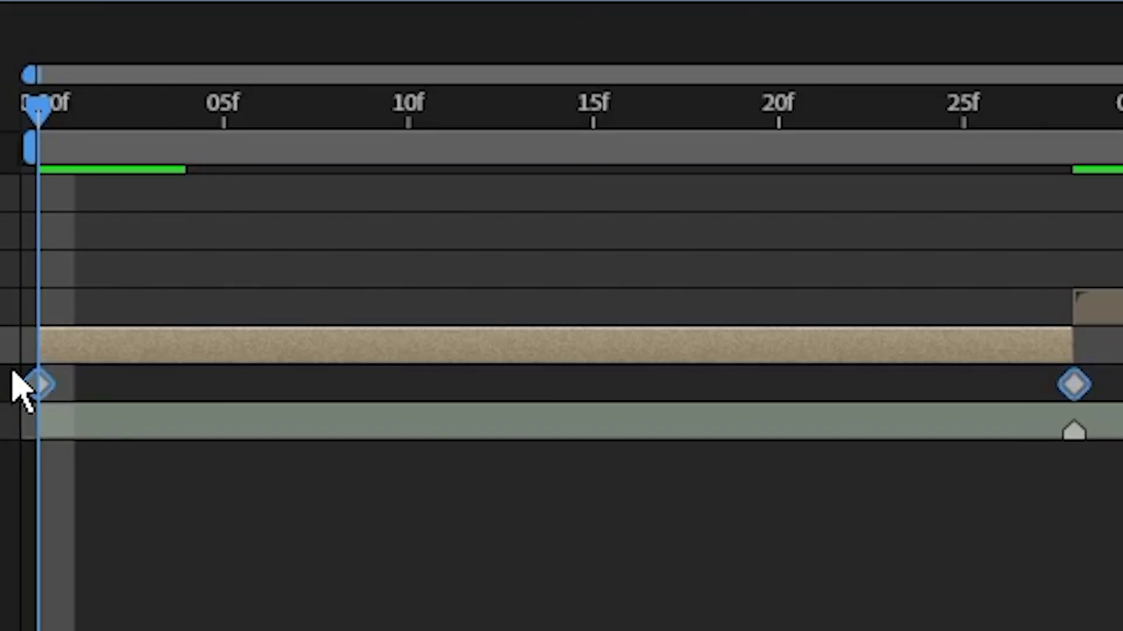
left_click(125, 172)
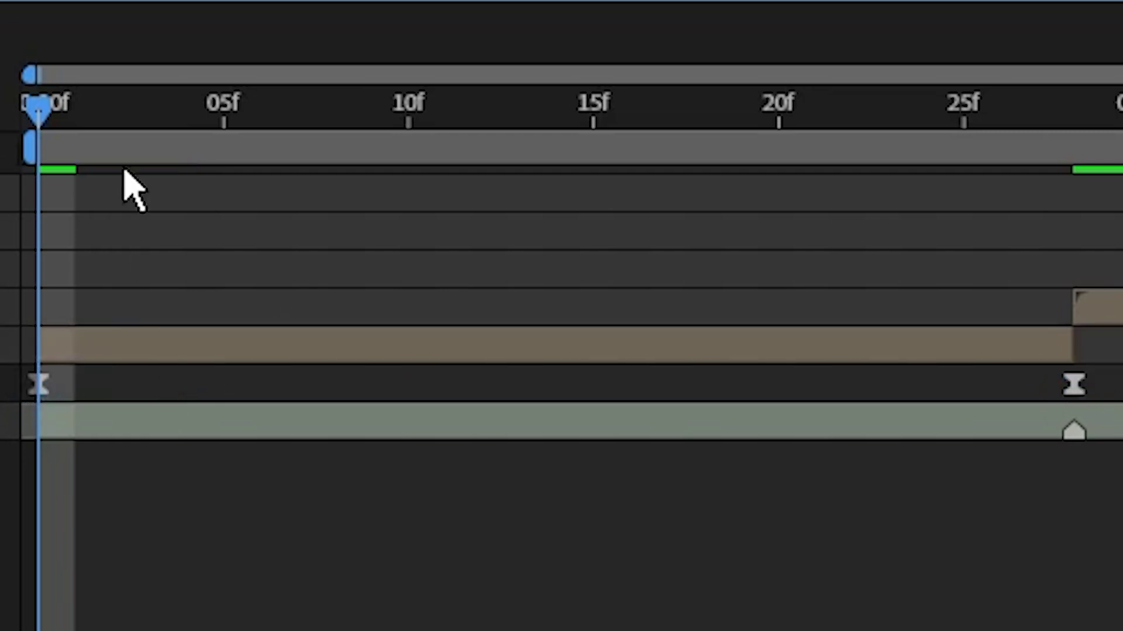
left_click_drag(1117, 424, 20, 395)
right_click(38, 383)
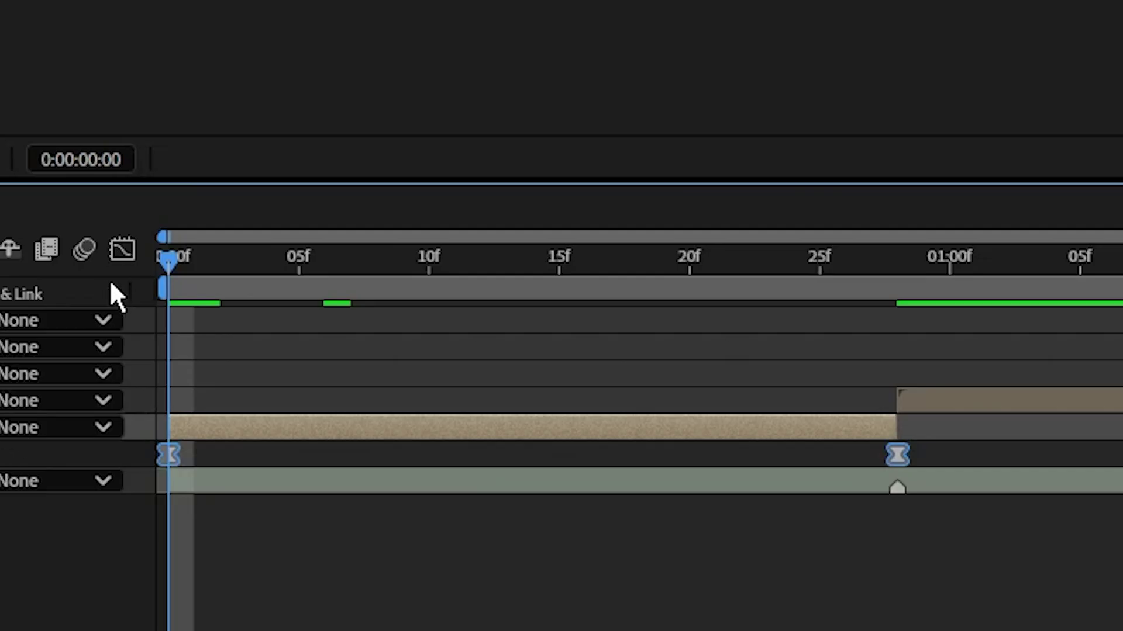
Open clip 2's Time Remap curve in the Graph Editor, zoom in on it and display the value graph.
left_click(121, 250)
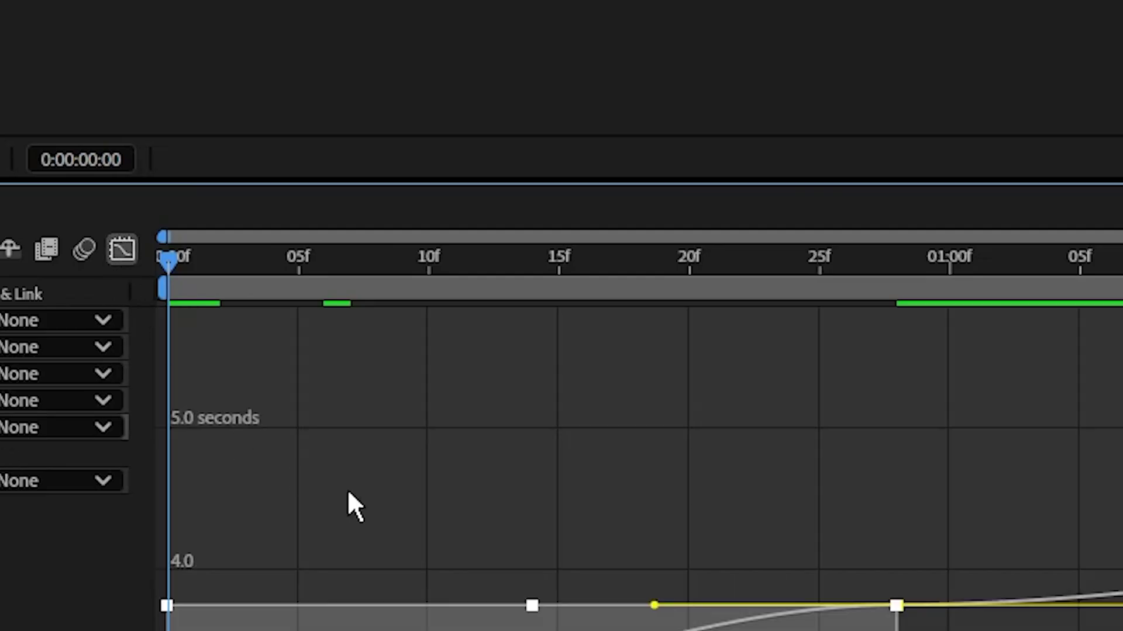
key("=")
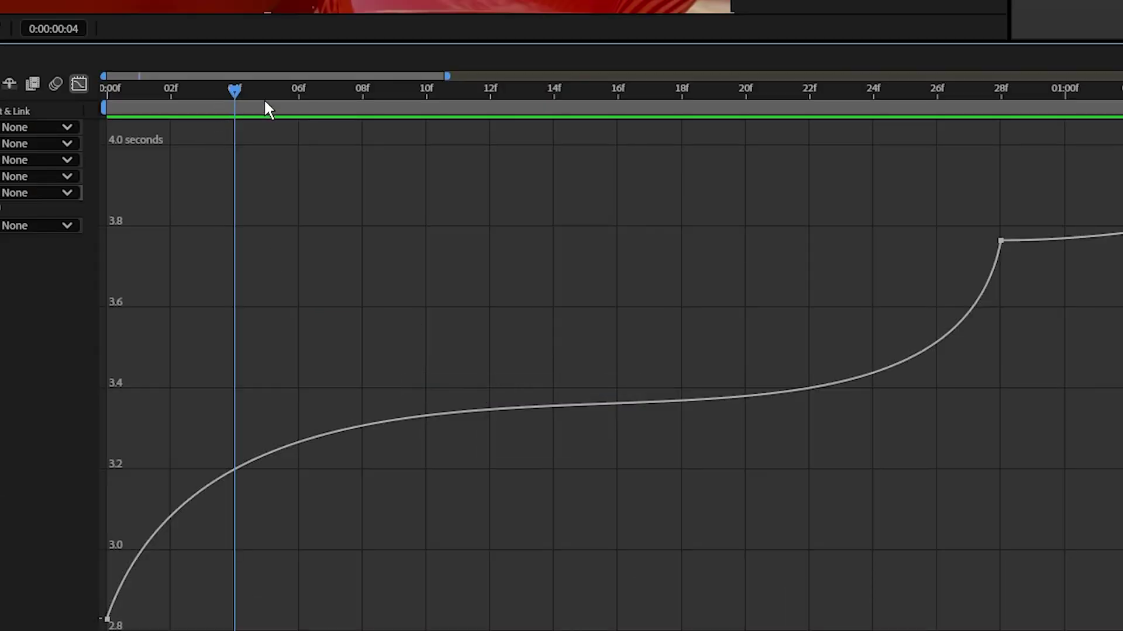
left_click(340, 514)
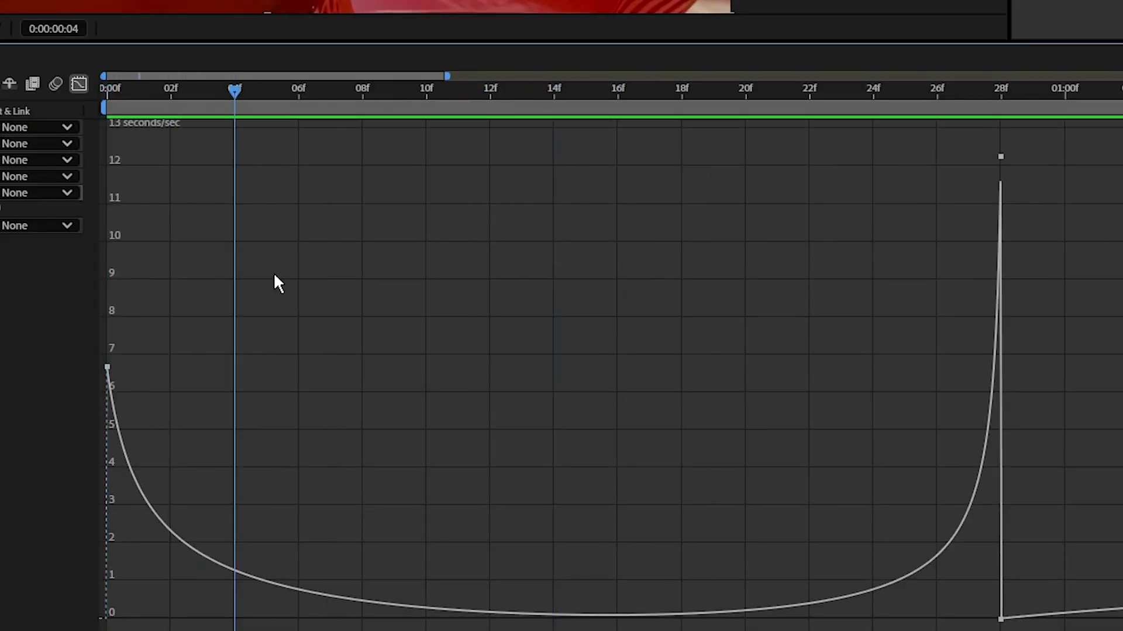
right_click(403, 292)
left_click(482, 386)
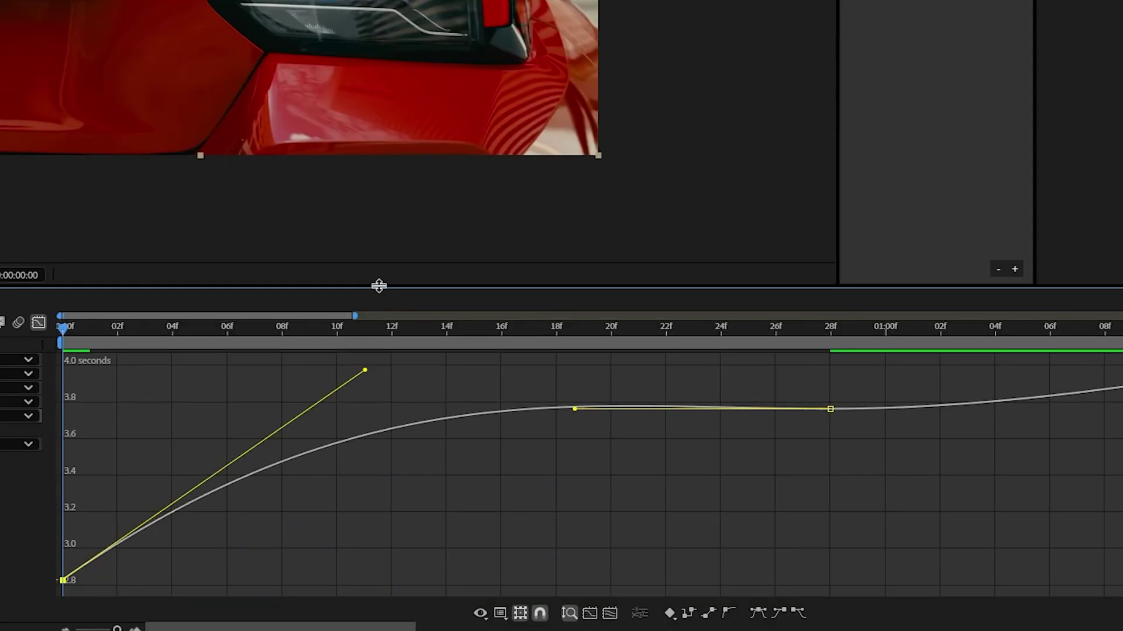
Enlarge the graph area and steepen the curve handles at 0f and 28f, leaving a flat slow section between them.
left_click_drag(379, 286, 386, 69)
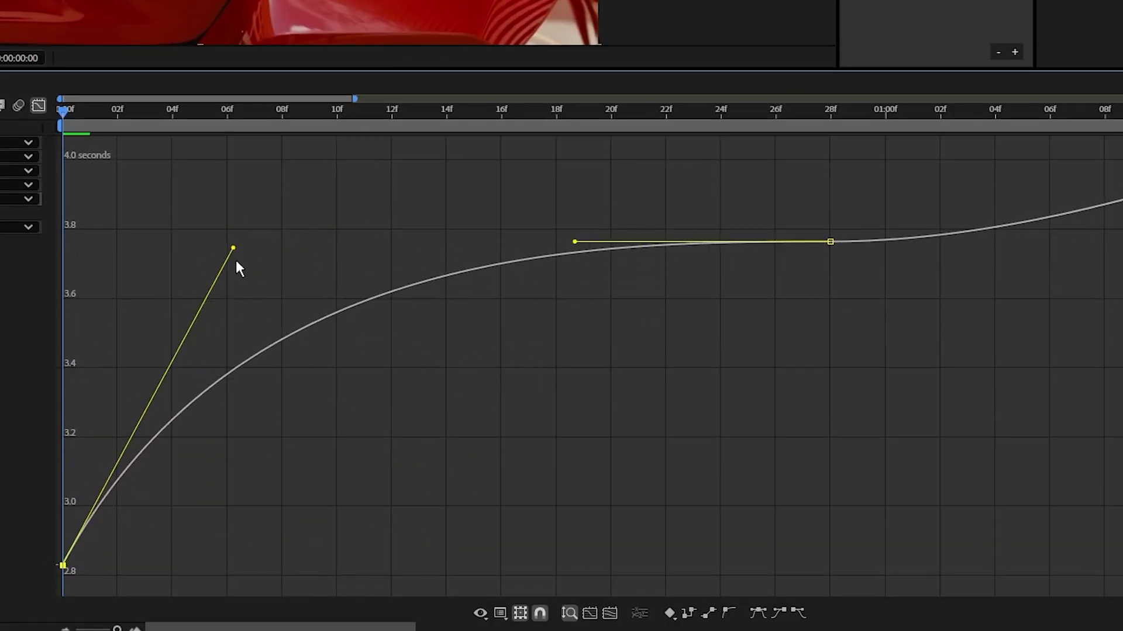
left_click(834, 295)
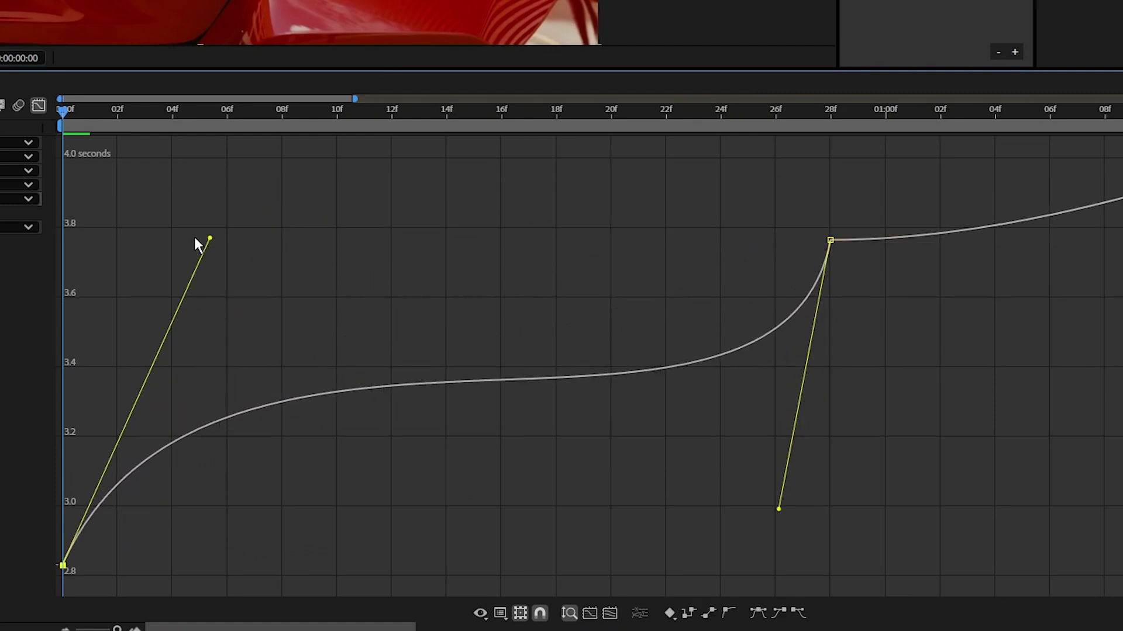
Preview clip 2's speed ramp by playing it and scrubbing through its first 28 frames.
key("space")
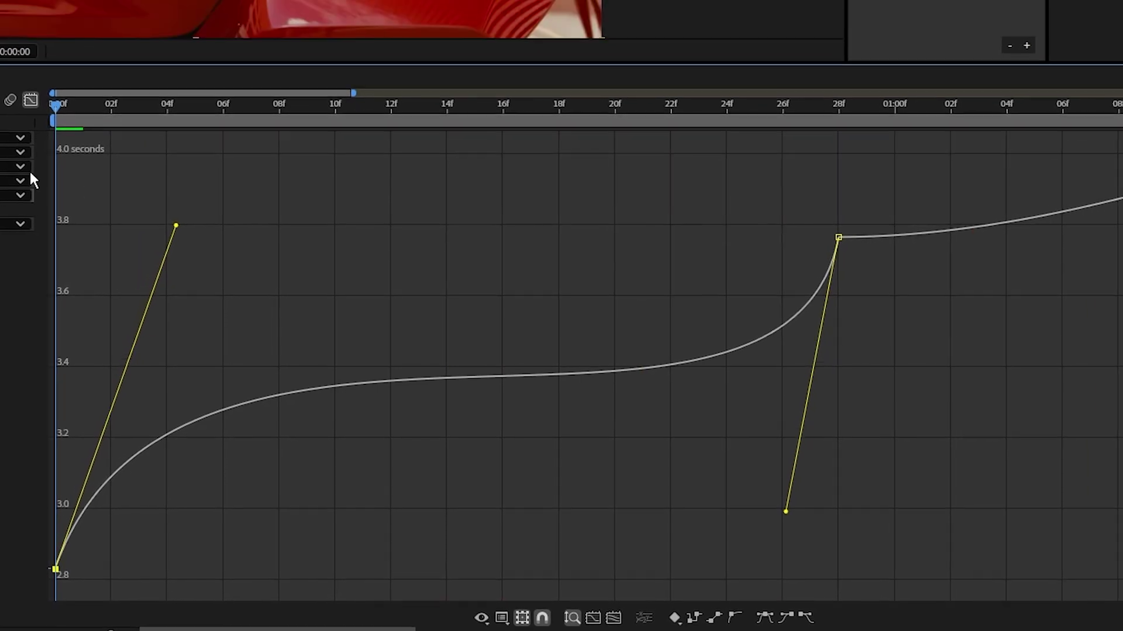
key("space")
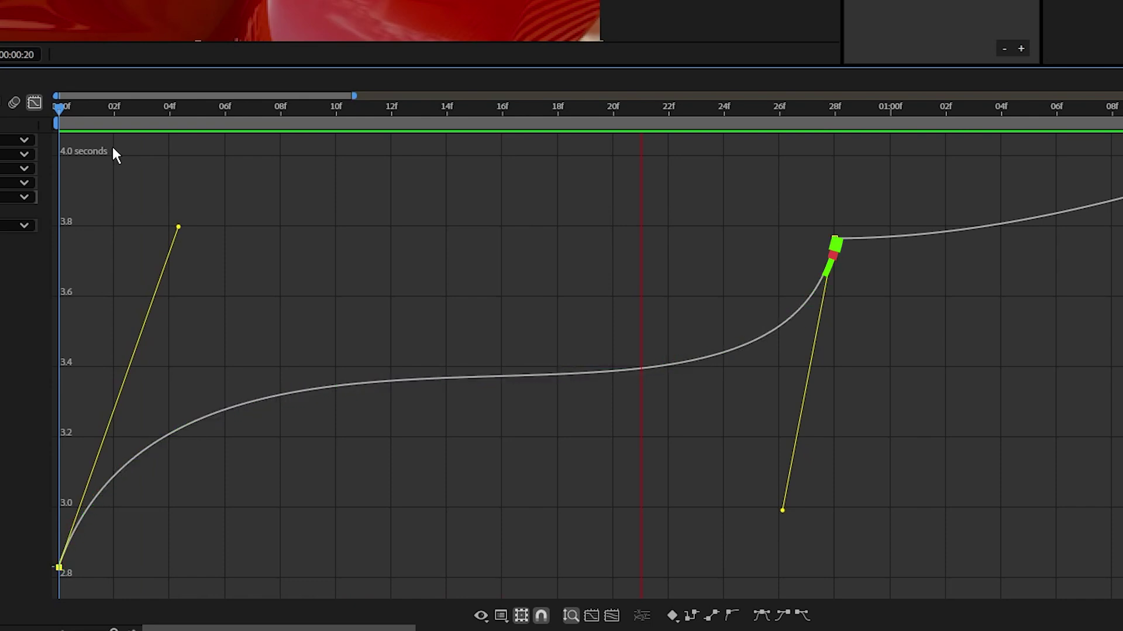
left_click_drag(435, 345, 536, 345)
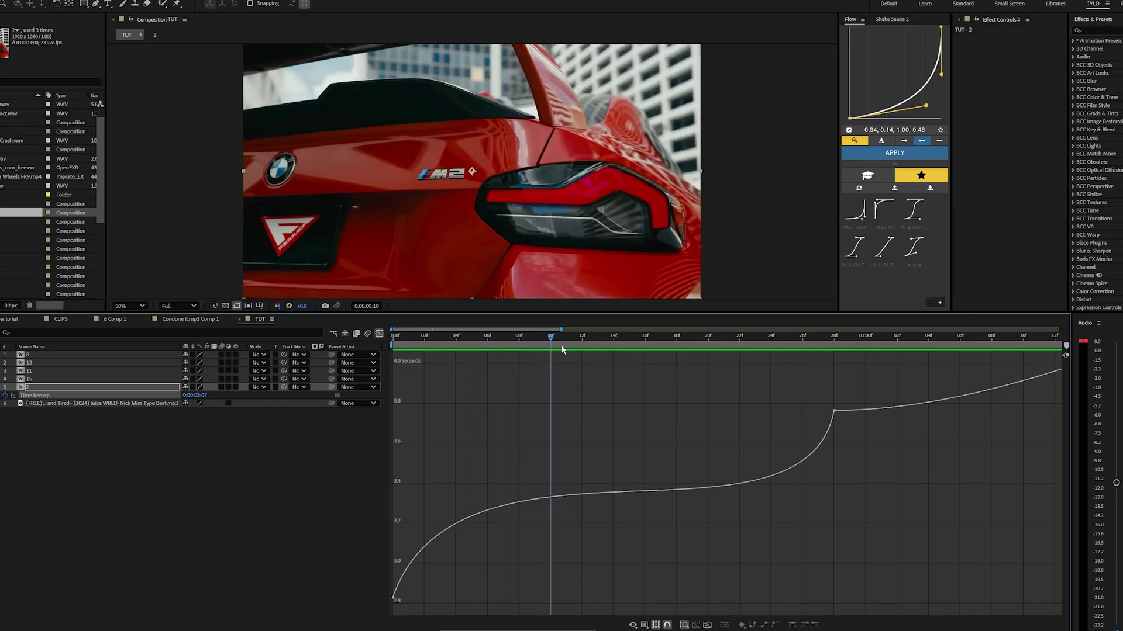
left_click_drag(614, 345, 712, 348)
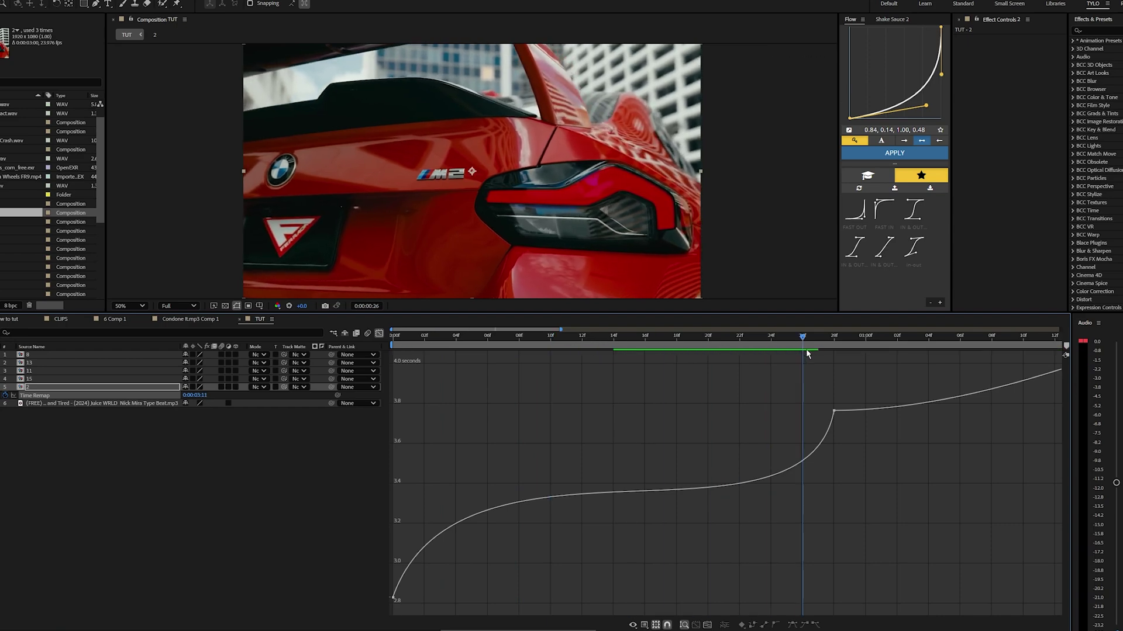
key("space")
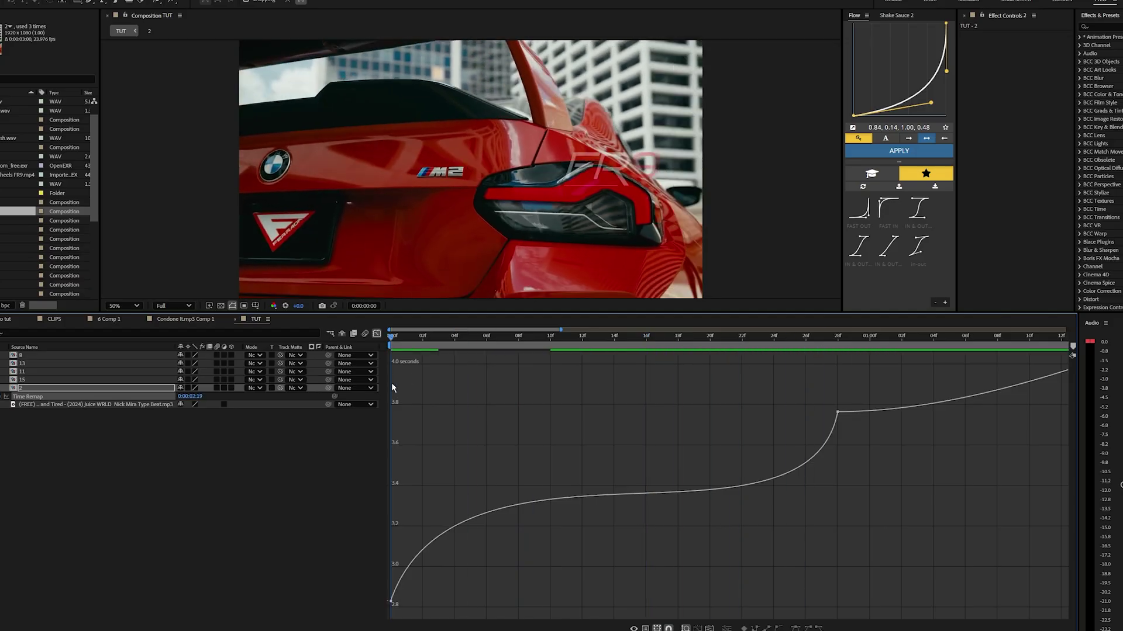
left_click_drag(672, 40, 769, 39)
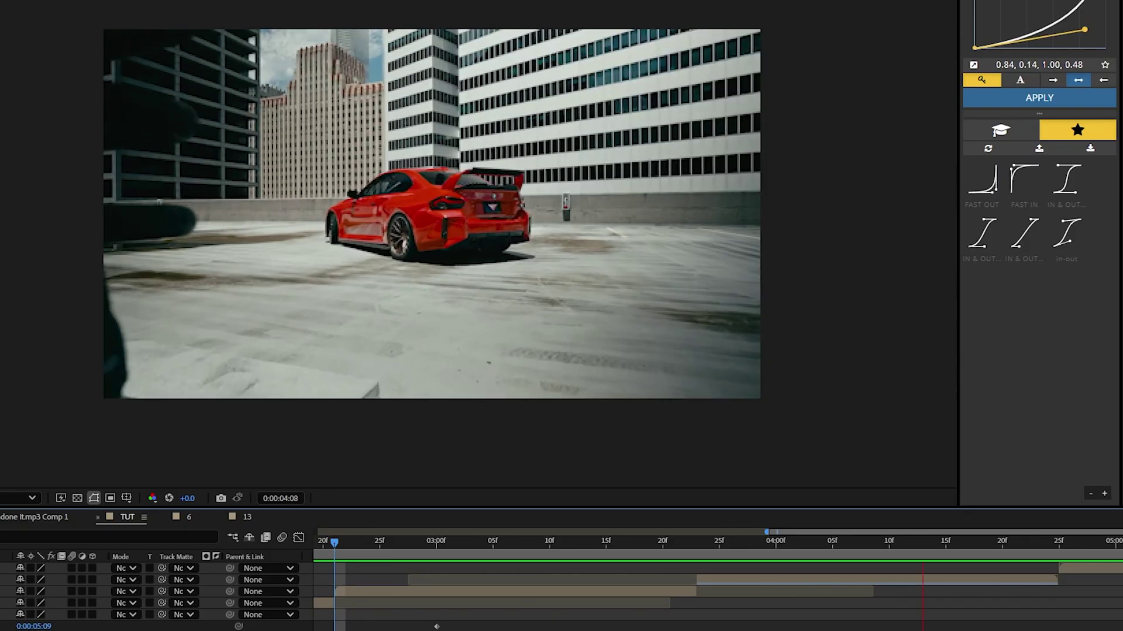
Open the layer options for clip 13, which starts at 0:00:03:23.
scroll(579, 553, "down", 2)
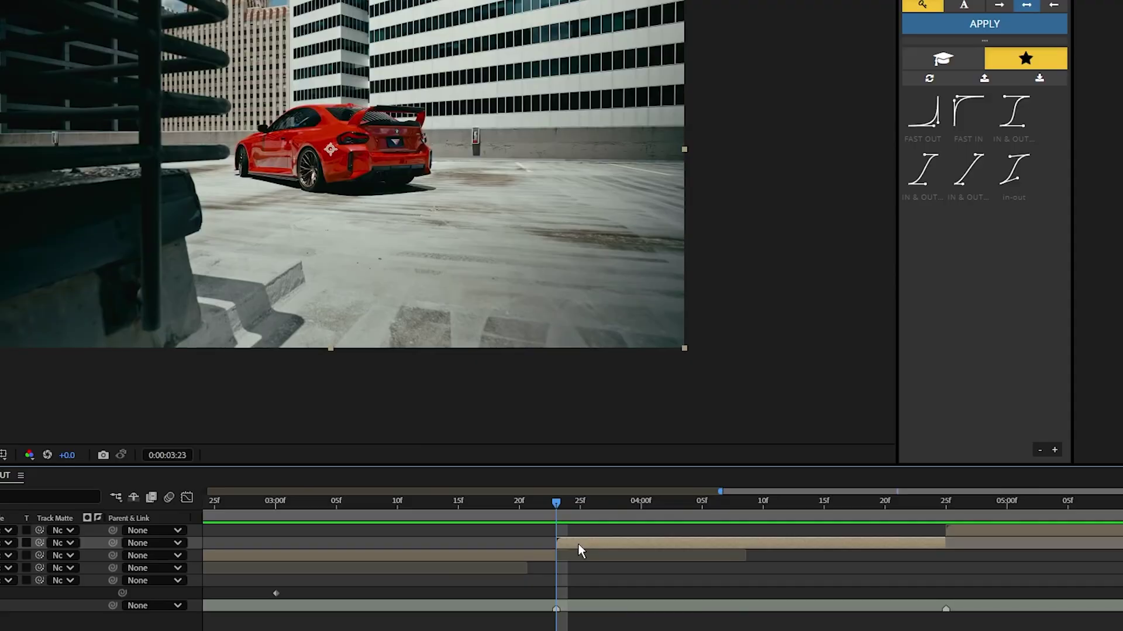
right_click(644, 518)
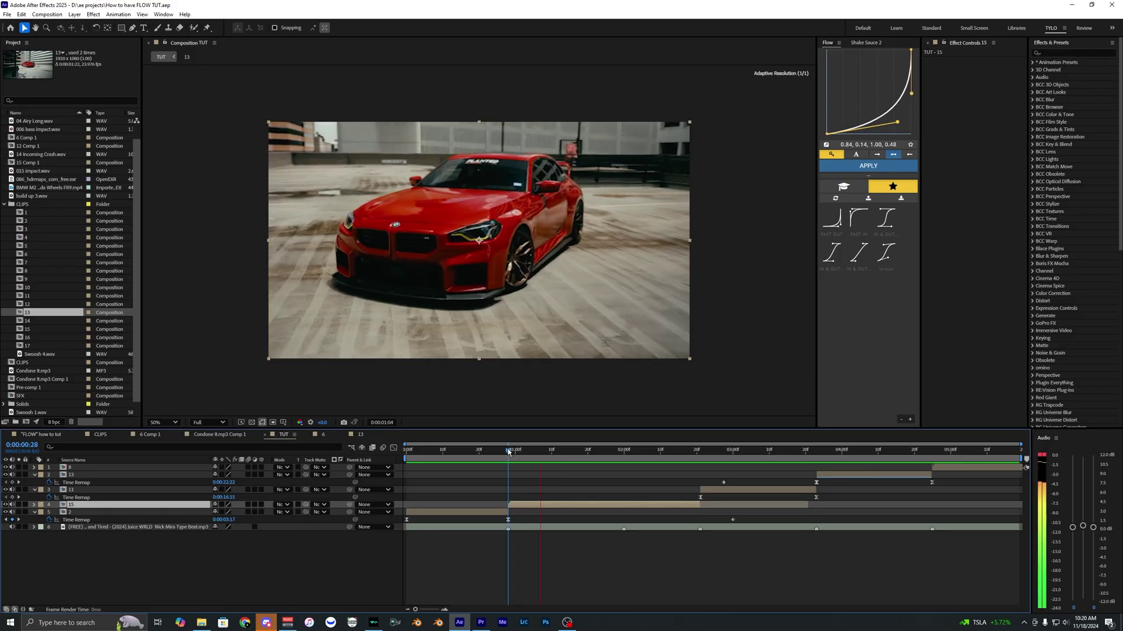
Enable time remapping on clip 15 with keyframes at 0:00:00:28 and at the 2:00 and 2:21 beat markers.
left_click_drag(677, 455, 510, 447)
key("ctrl+alt+t")
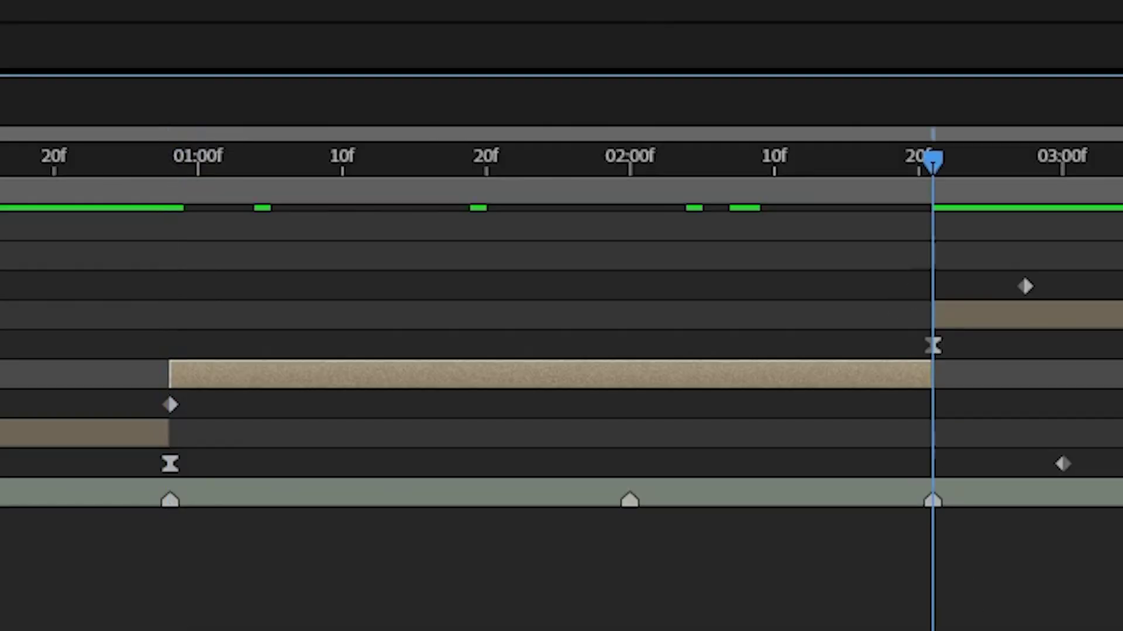
key("F2")
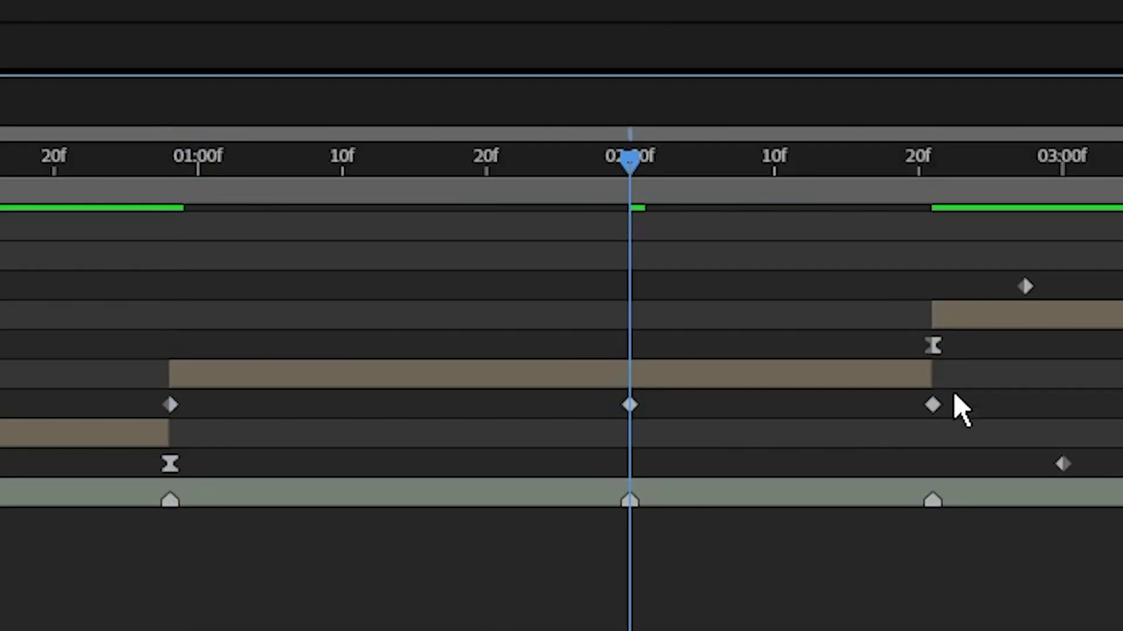
Apply Easy Ease to clip 15's three Time Remap keyframes and open their curve in the Graph Editor.
left_click_drag(1015, 402, 19, 416)
key("F9")
left_click(549, 321)
left_click(183, 168)
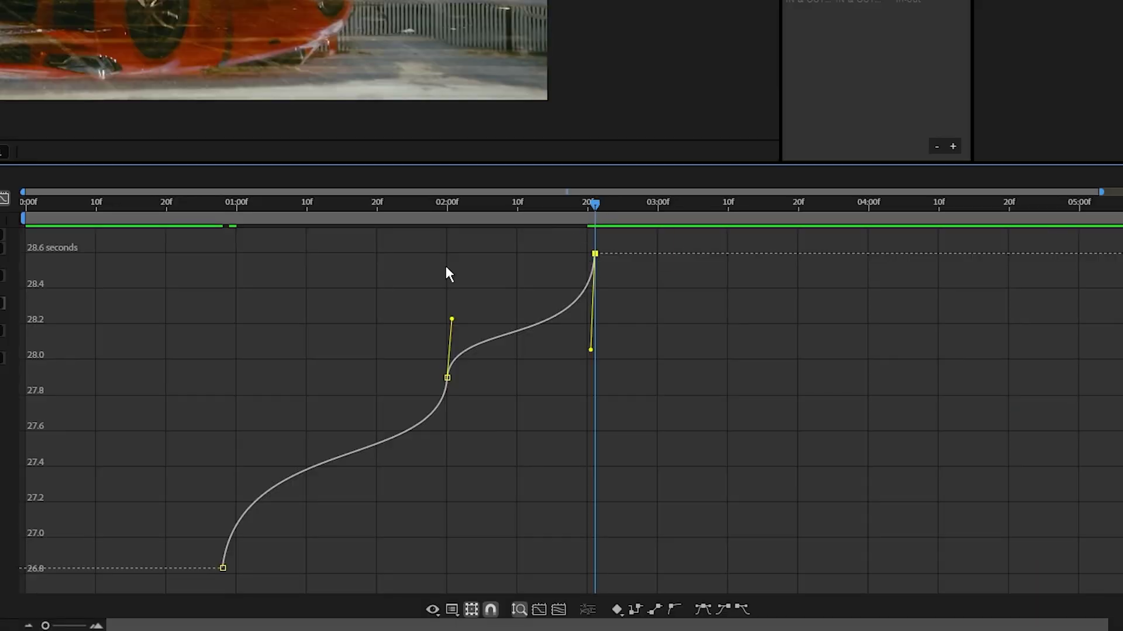
Lower clip 15's last Time Remap keyframe to about 26.8 seconds and bend the handles into a sharp peak at 0:00:02:00.
left_click_drag(595, 254, 595, 480)
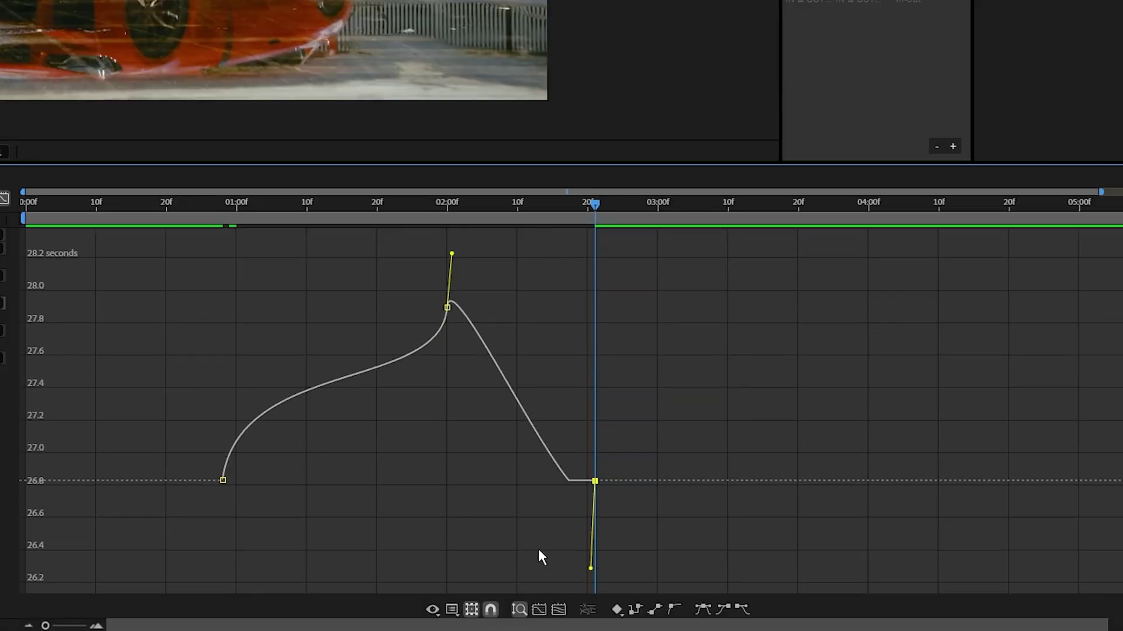
left_click_drag(590, 572, 676, 332)
left_click_drag(452, 255, 504, 460)
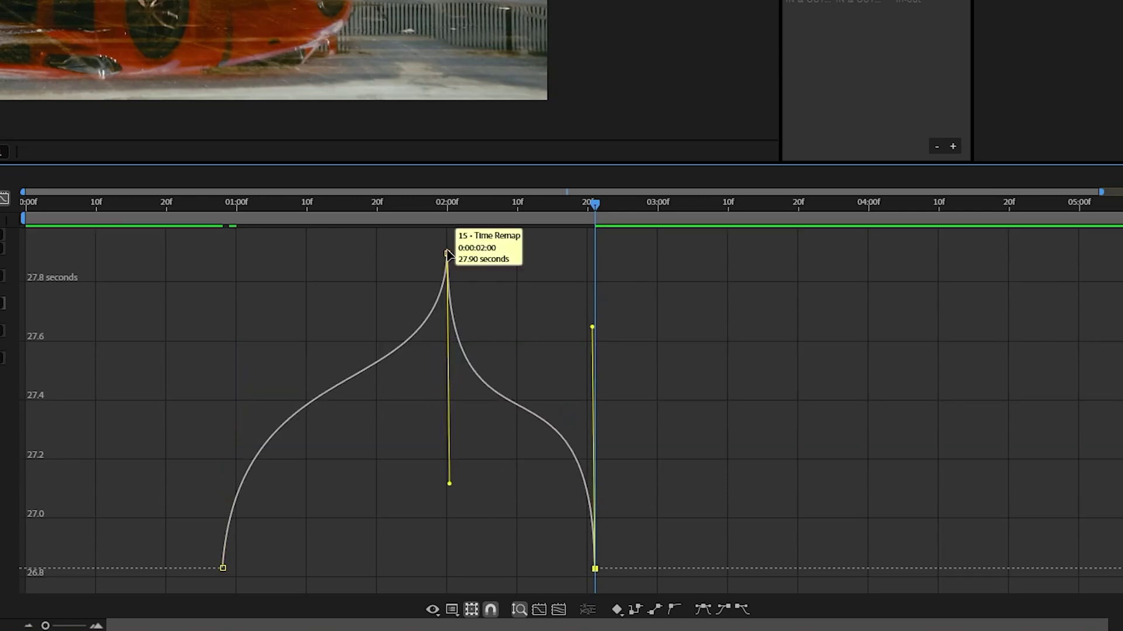
left_click_drag(433, 440, 422, 470)
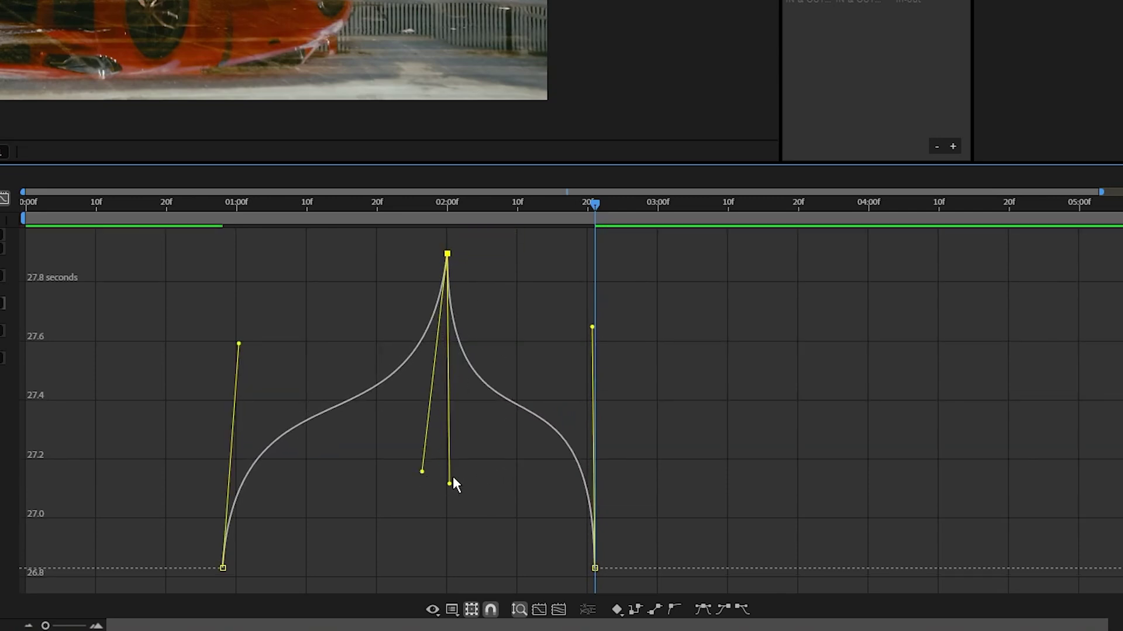
Play the composition from near its start to preview the speed-ramped clips against the music.
left_click(95, 205)
key("space")
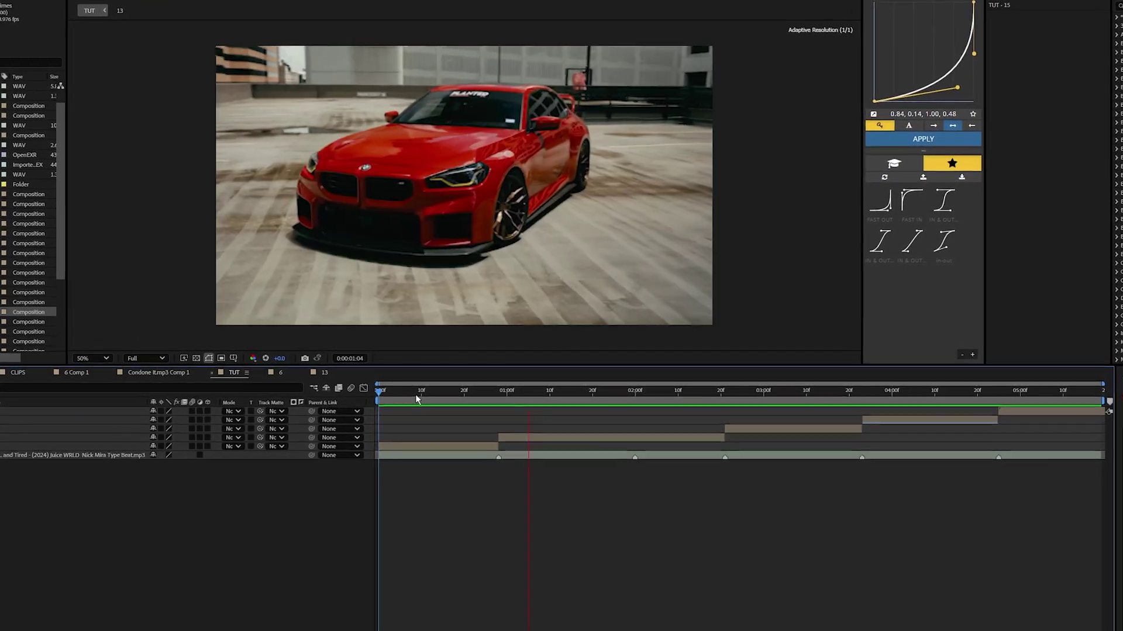
Preview the speed-ramped clips against the music and reveal the Scale property of the clip starting at 0:00:02:21.
left_click(460, 430)
key("space")
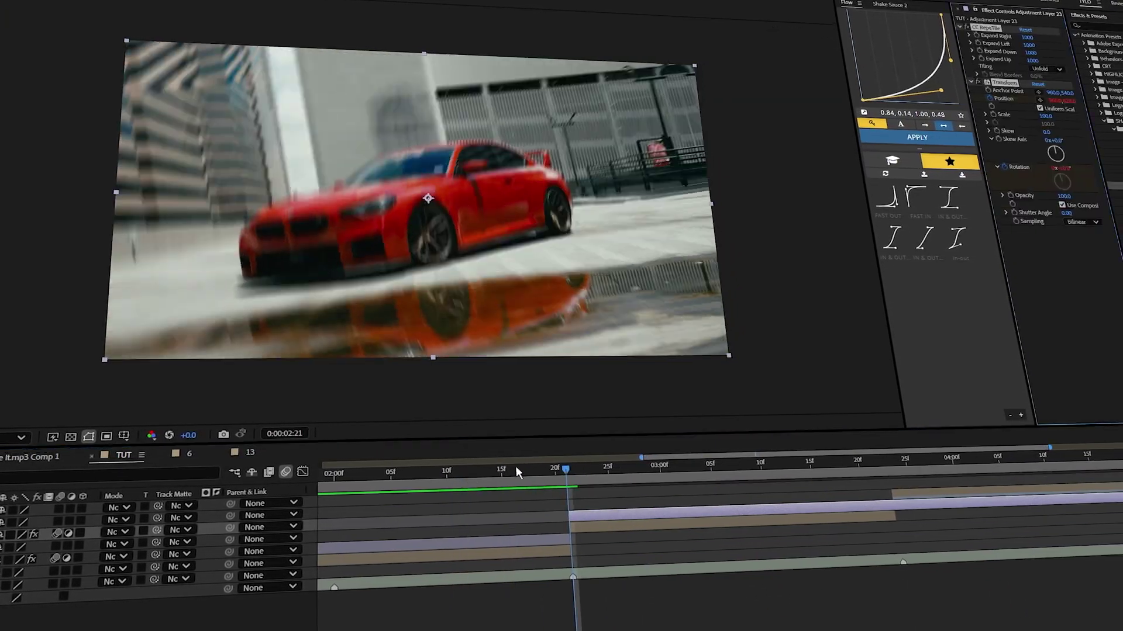
left_click(579, 526)
key("s")
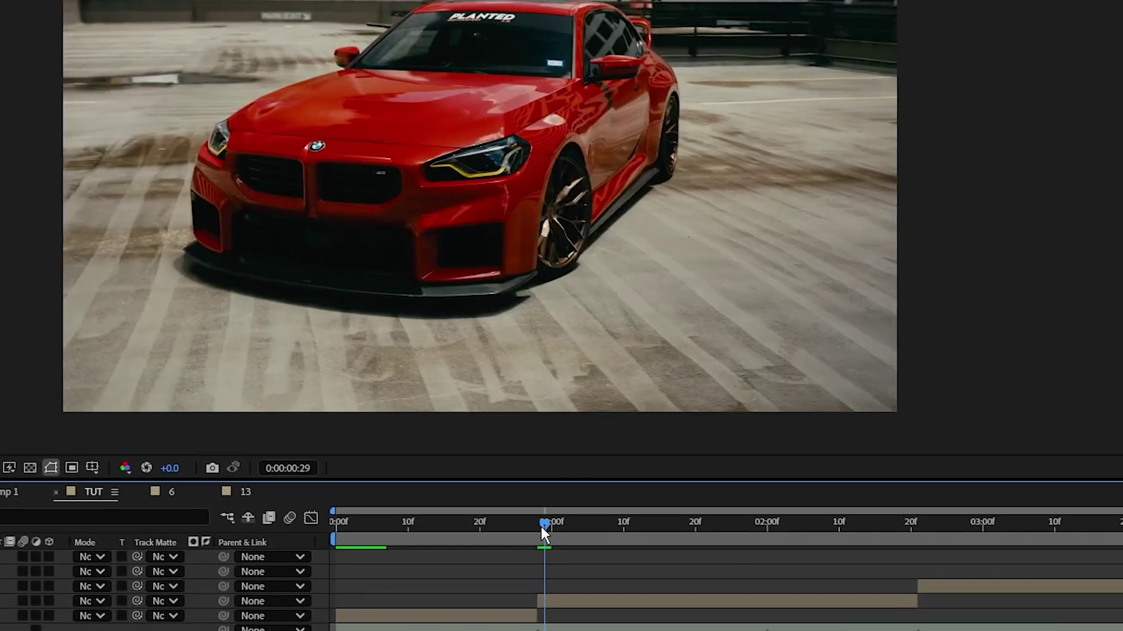
Add an adjustment layer over clip 15 from the clip's start and apply an animation preset to it.
left_click_drag(541, 527, 537, 522)
left_click(556, 606)
key("ctrl+alt+y")
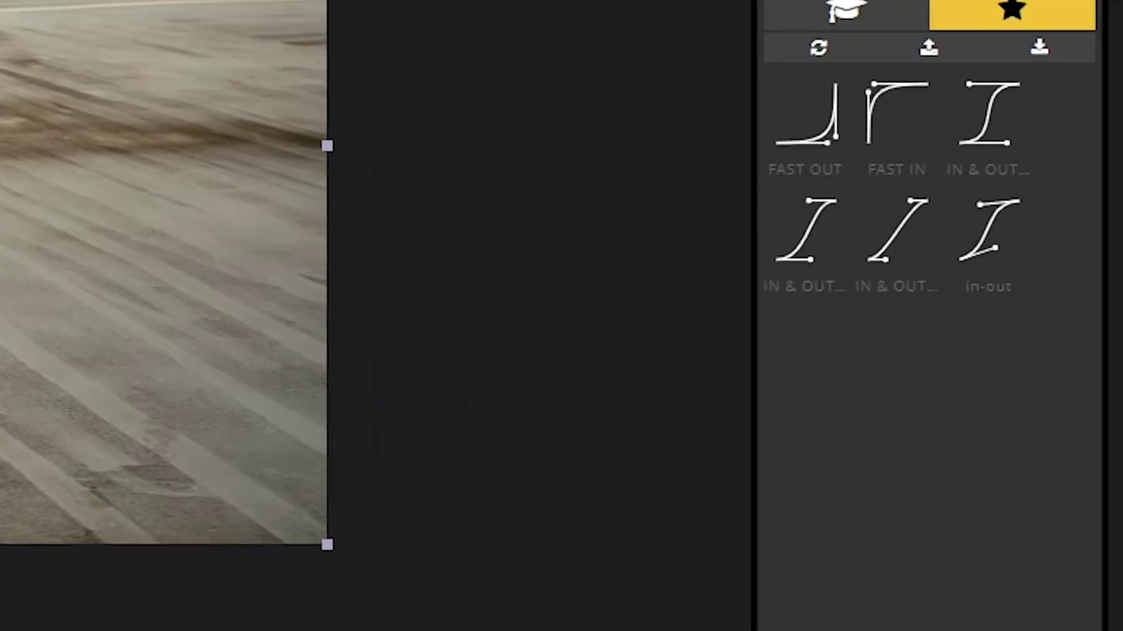
left_click_drag(1118, 283, 765, 228)
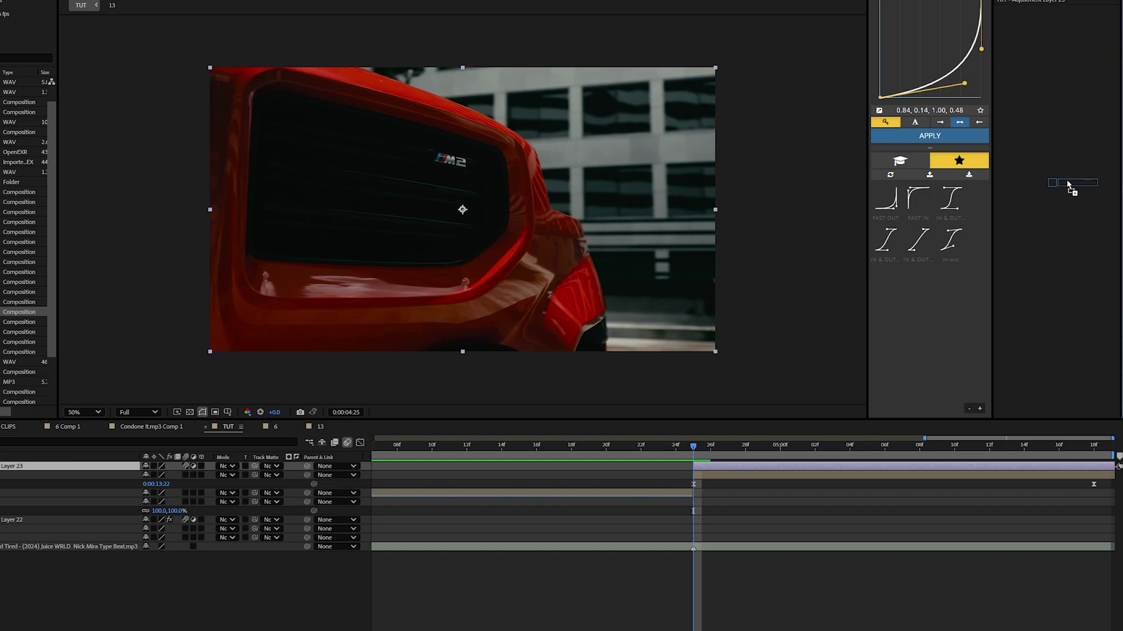
Apply an animation preset to Adjustment Layer 23 and preview the cut from 0:00:04:20.
left_click_drag(1070, 186, 1061, 188)
left_click(606, 455)
key("space")
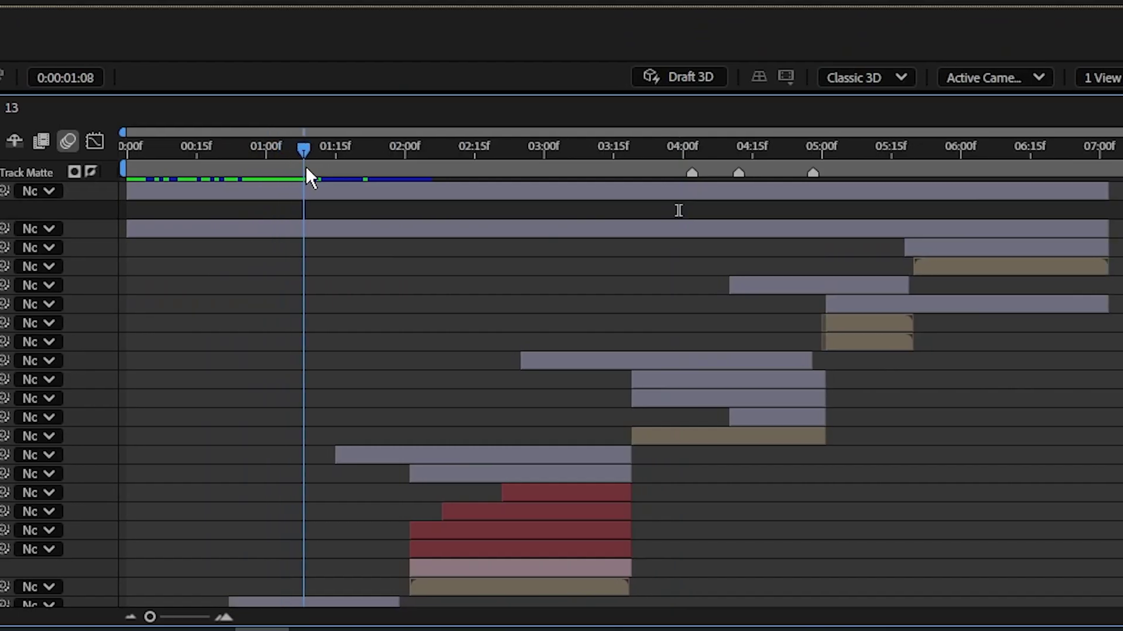
Play the finished edit's composition from about 0:00:00:17 to review its adjustment-layer effects.
left_click_drag(311, 175, 204, 175)
key("space")
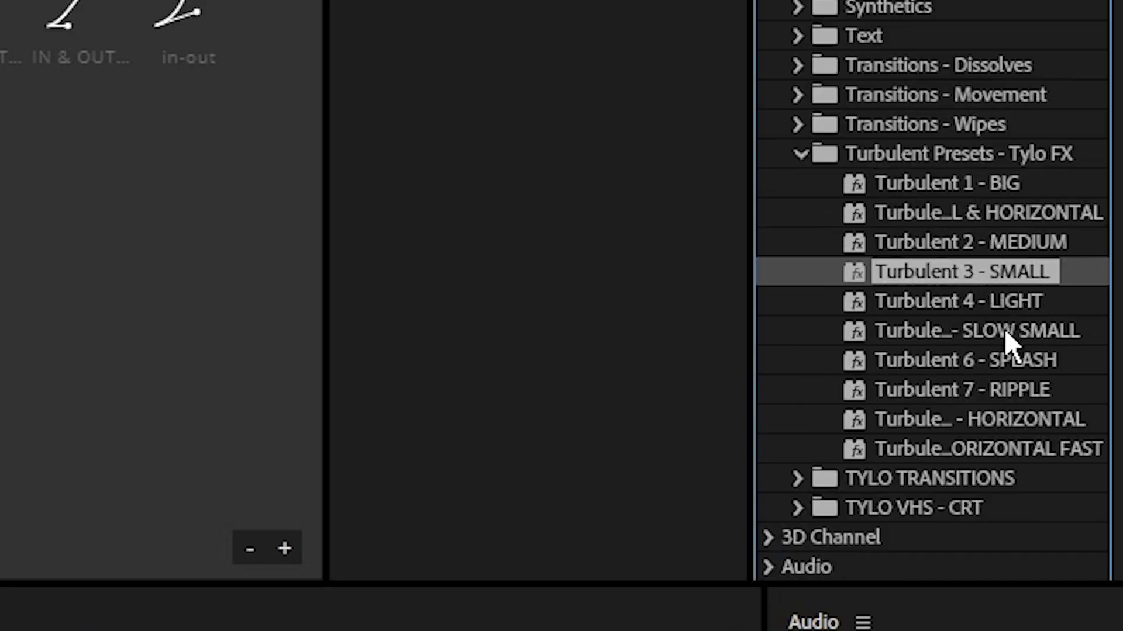
Select the Turbulent 4 - LIGHT preset and scrub the TUT composition back to about 0:00:04:15.
left_click(993, 301)
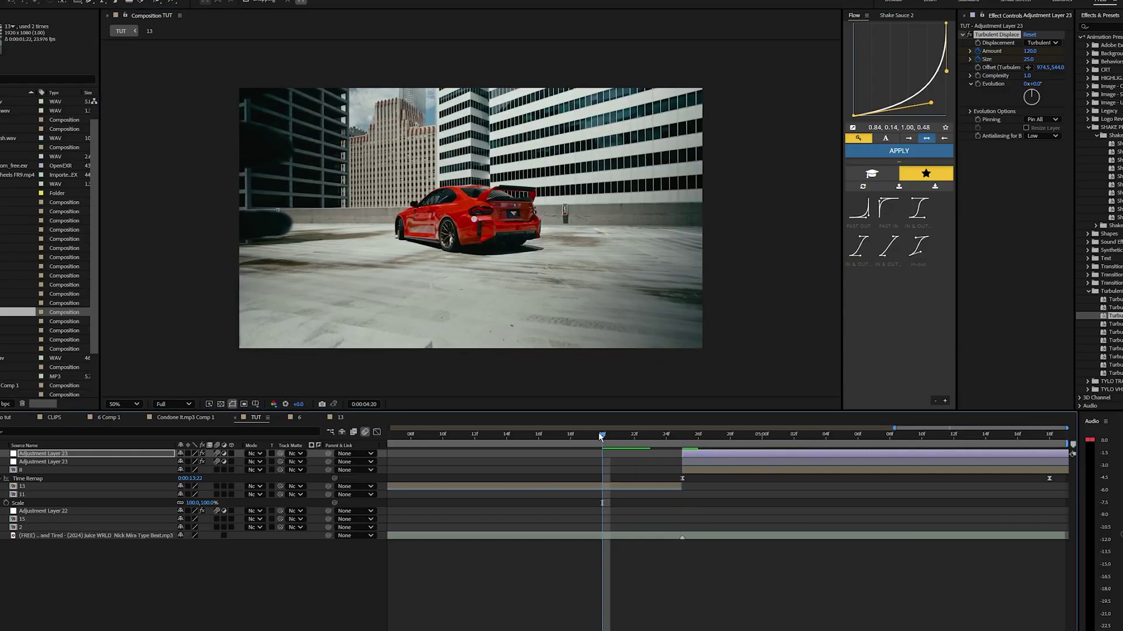
left_click_drag(601, 436, 523, 439)
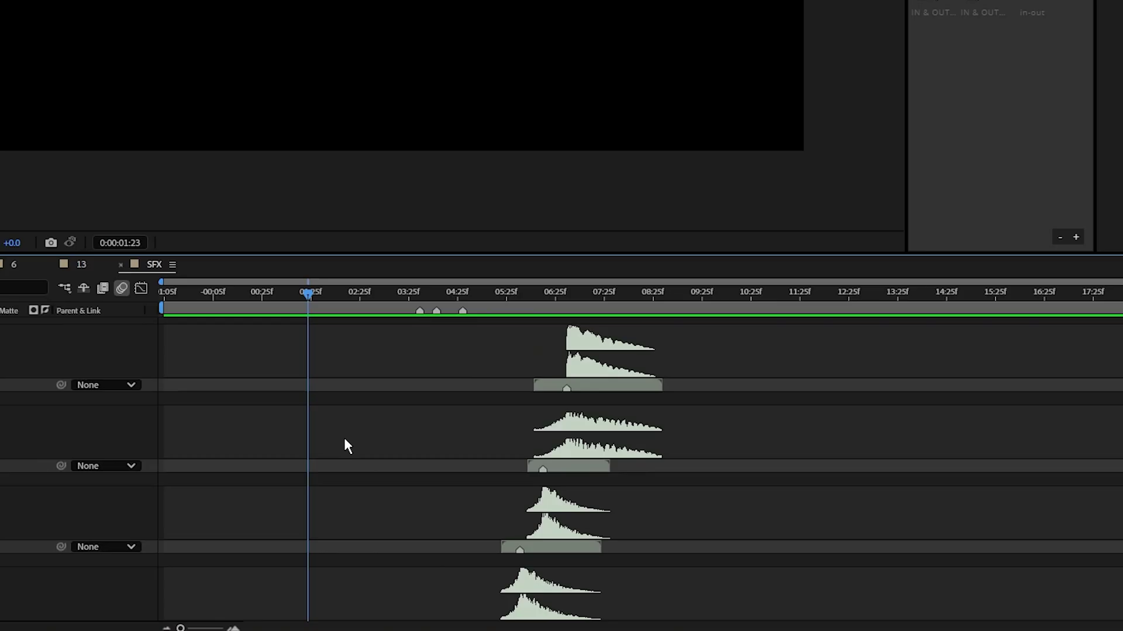
Examine the sound-effect layers in the SFX composition and display their Audio Levels.
scroll(344, 439, "up", 9)
scroll(349, 354, "up", 4)
scroll(374, 447, "down", 8)
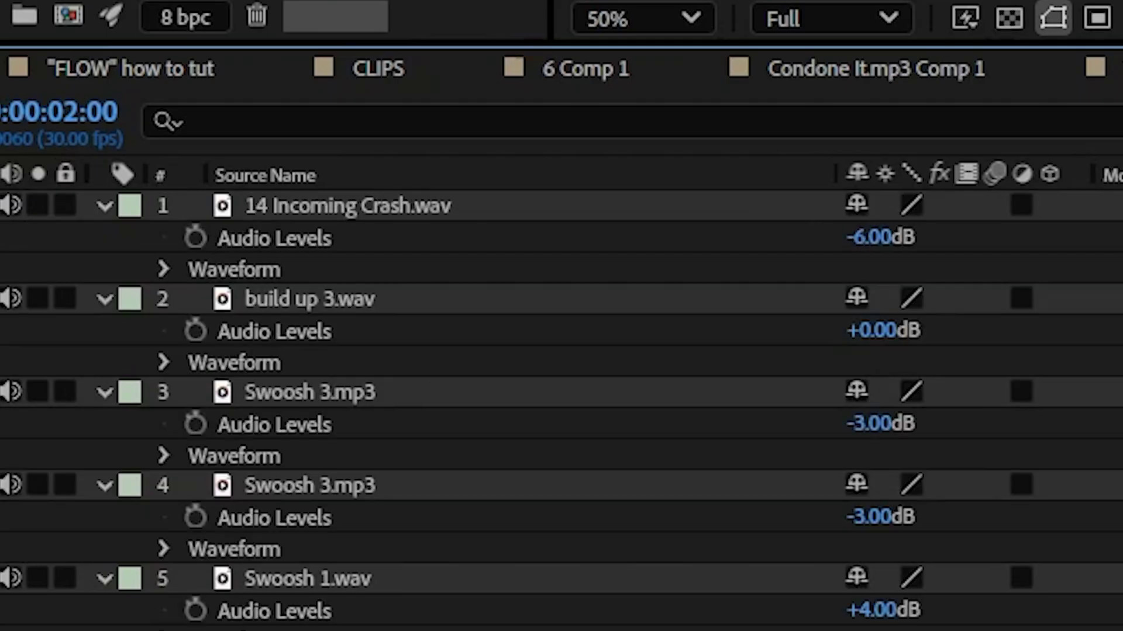
key("l")
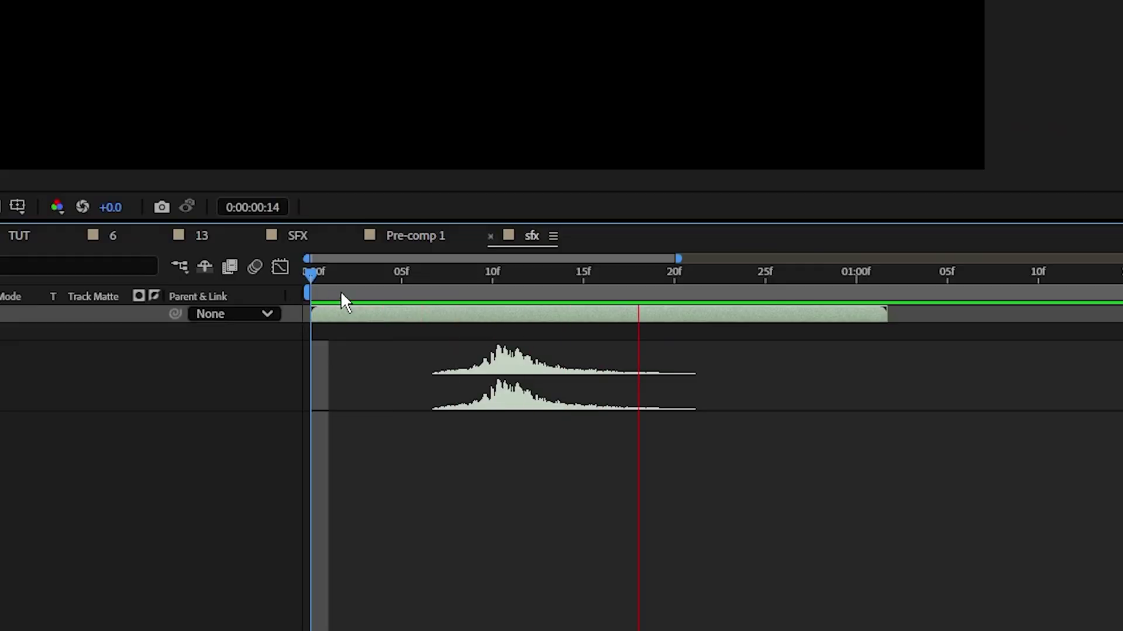
Time-reverse the sound layer in the sfx composition.
key("ctrl+alt+r")
type("10")
key("Return")
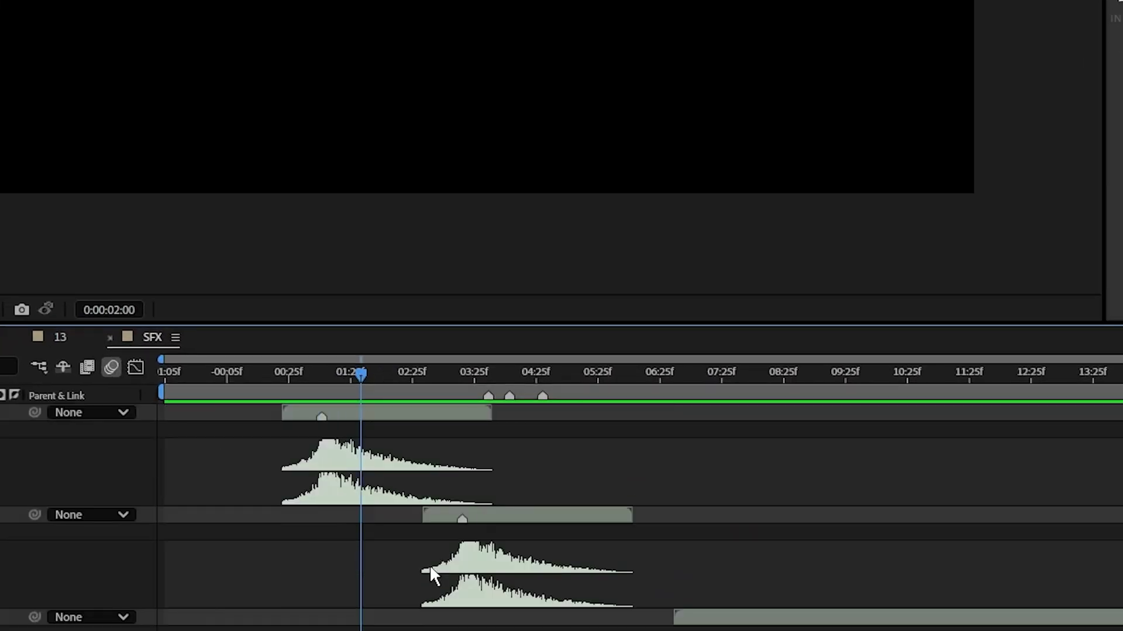
Reveal the audio waveforms of the sound-effect layers in the SFX composition.
scroll(432, 570, "down", 3)
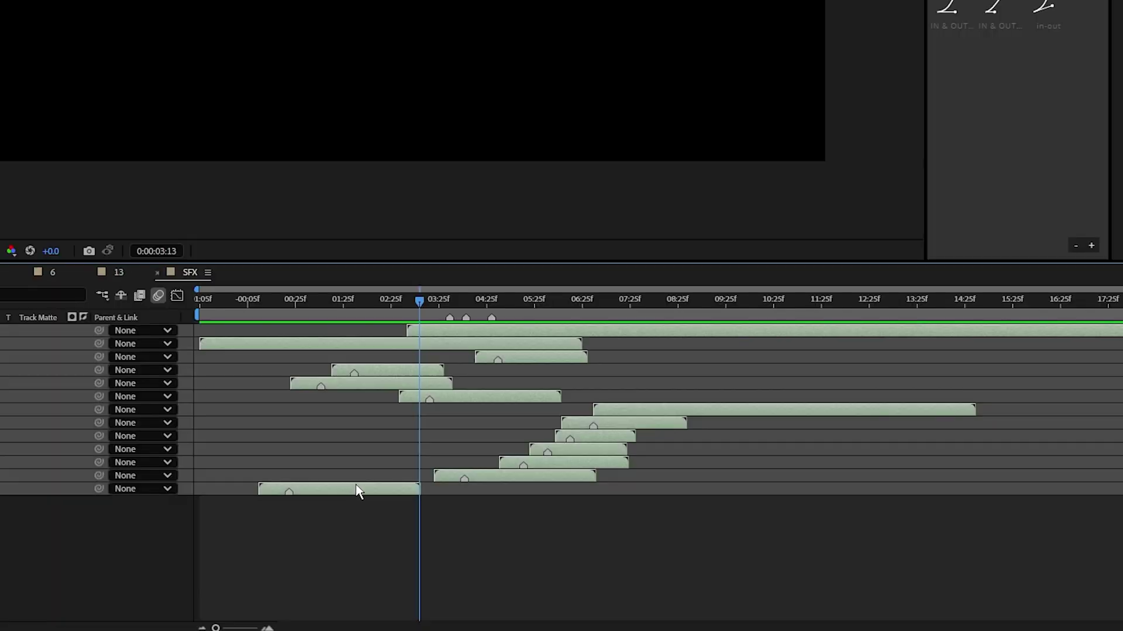
key("l")
key("l")
Play the "FLOW" how to tut composition from its start to check the SFX layer against the visuals.
left_click(504, 519)
scroll(532, 499, "down", 18)
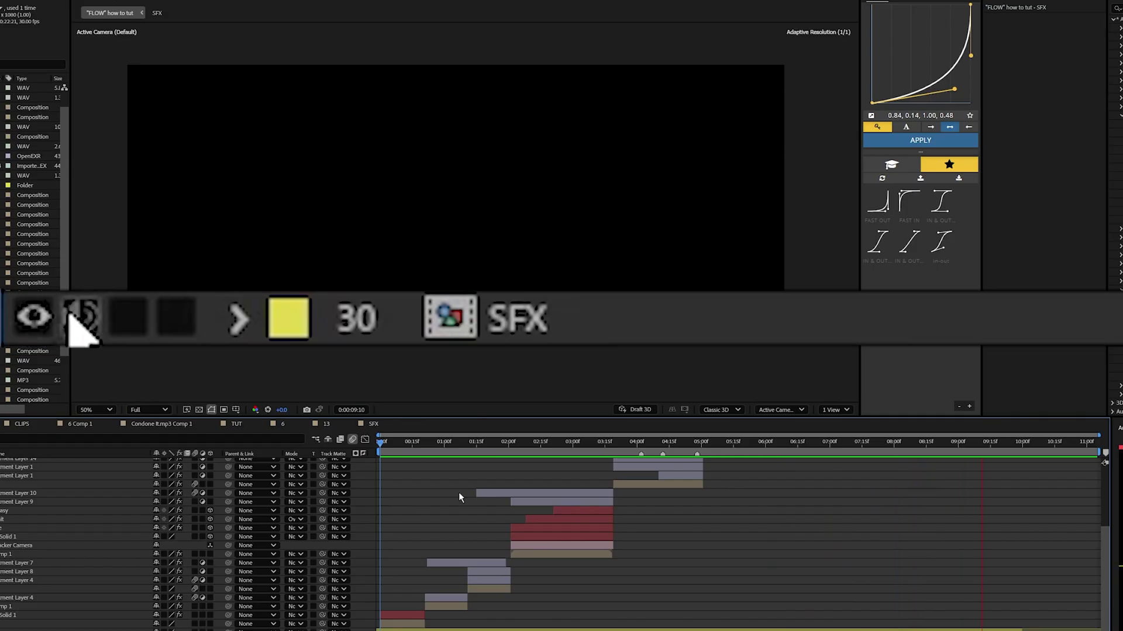
key("space")
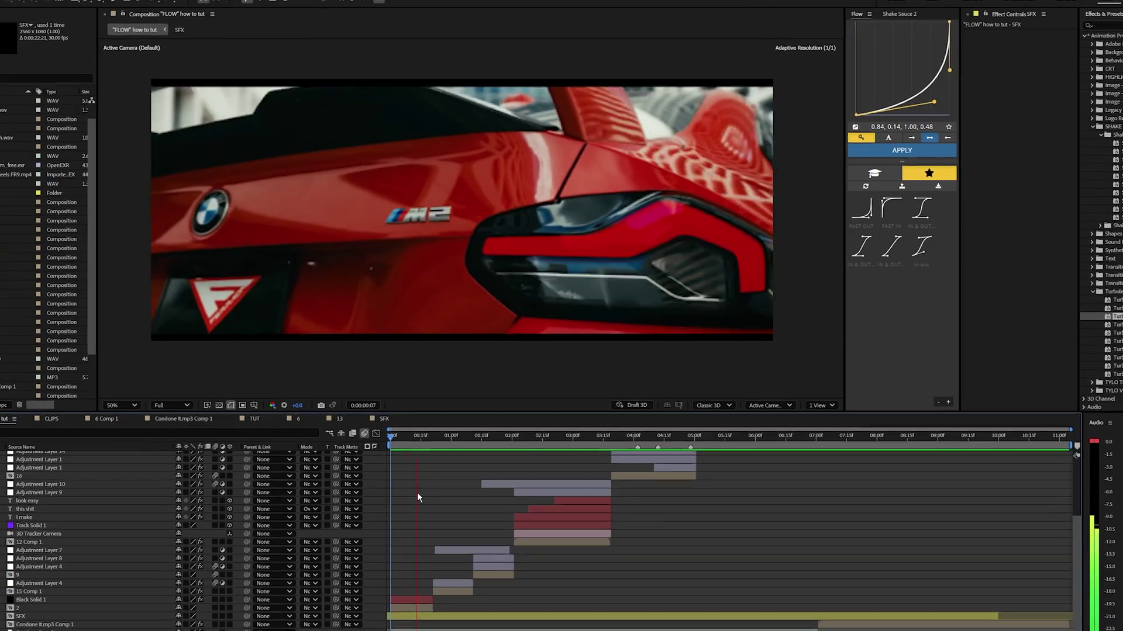